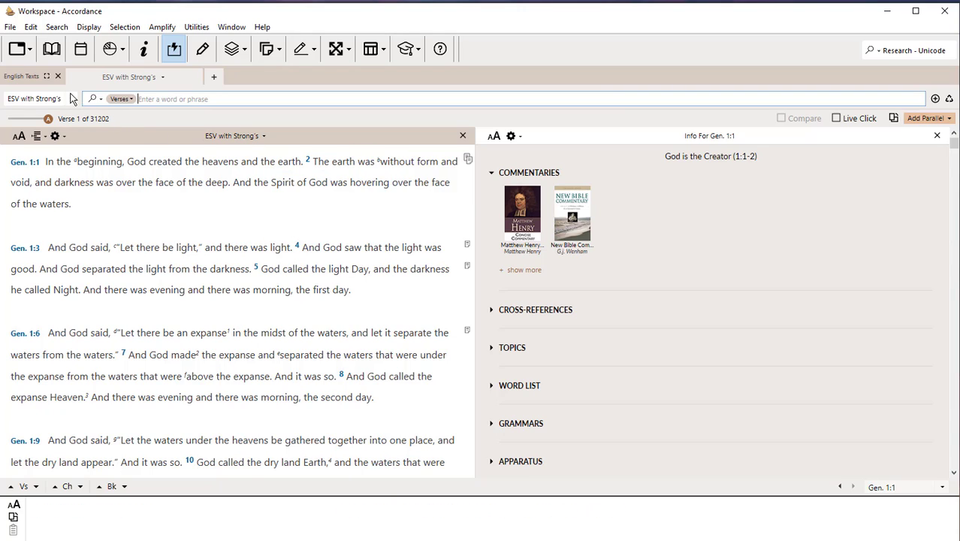
Close the ESV with Strong's tab and look through the library's list of texts and tools.
click(193, 78)
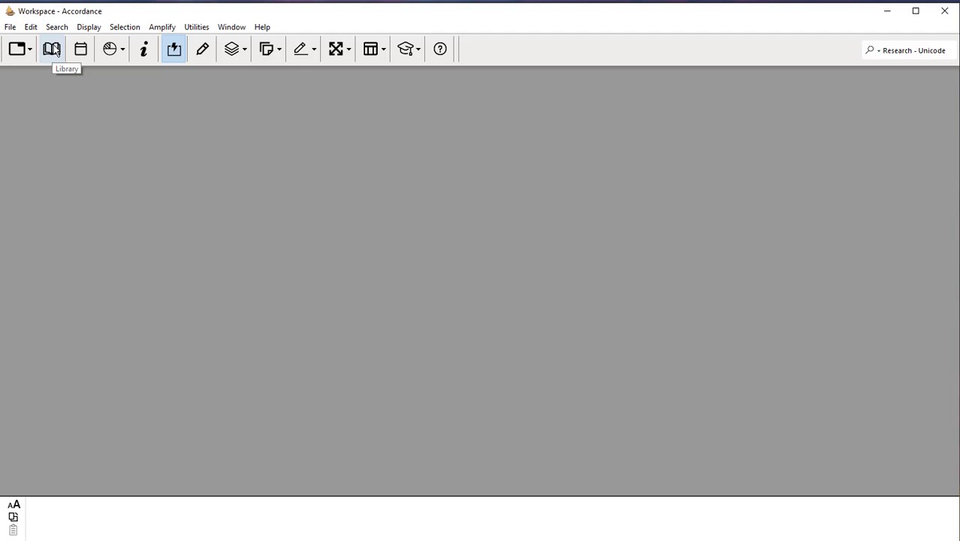
click(52, 50)
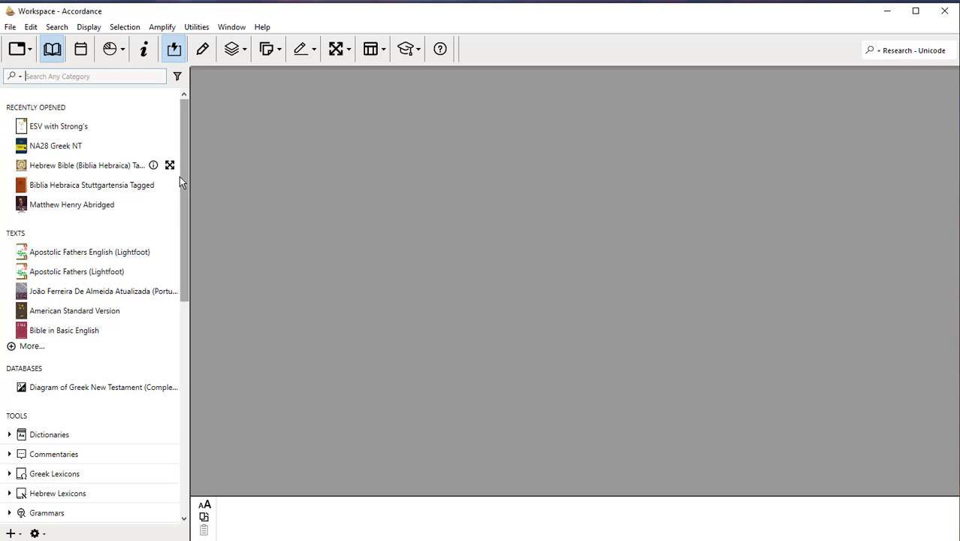
drag(181, 185, 195, 160)
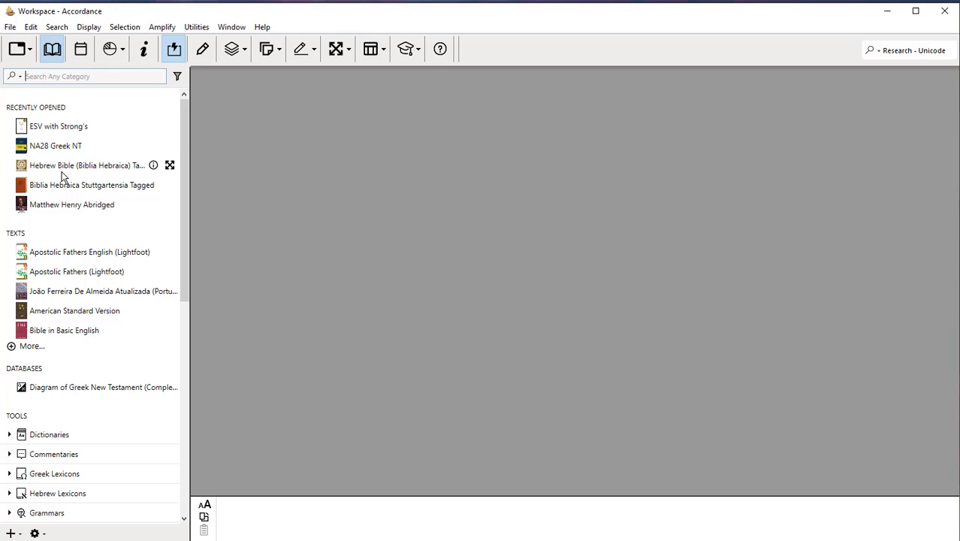
scroll(88, 284, down, 3)
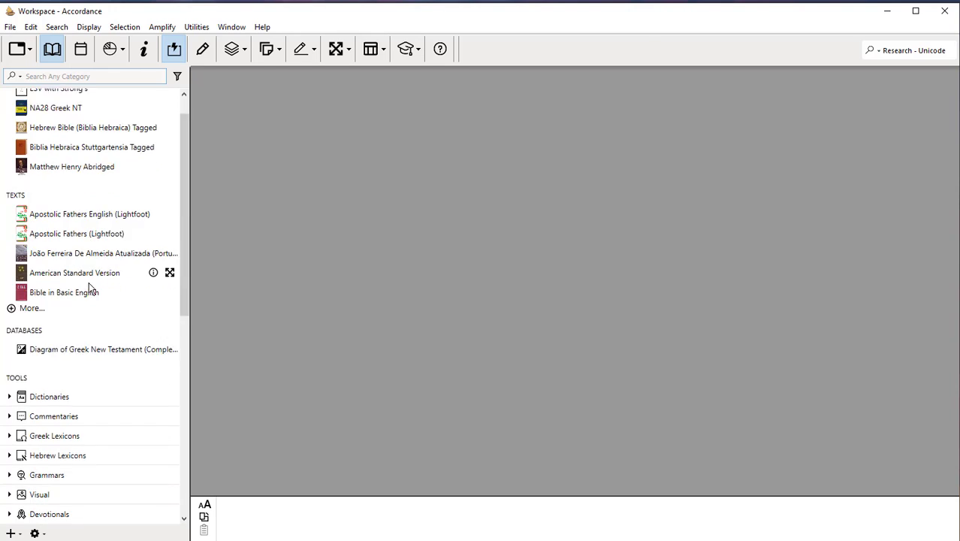
scroll(86, 285, down, 2)
scroll(111, 126, up, 5)
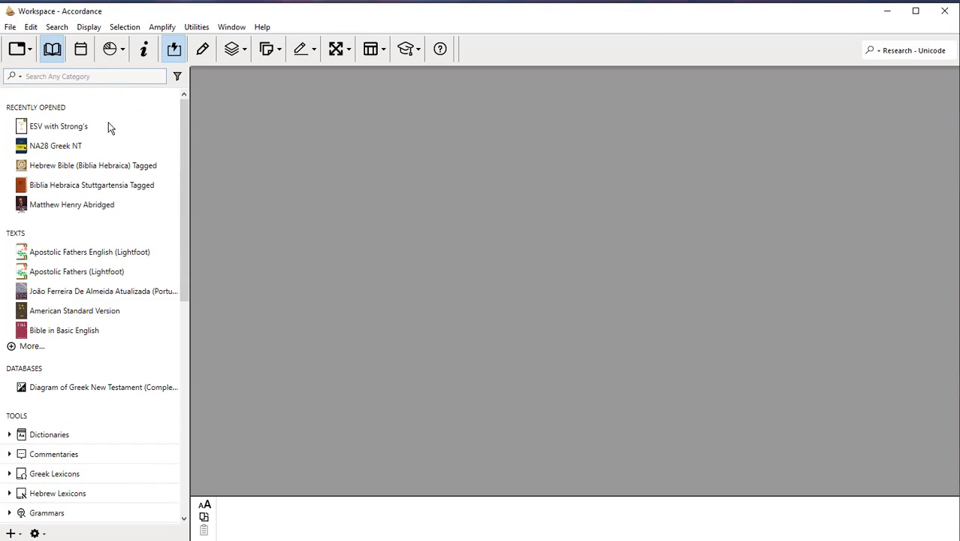
click(52, 50)
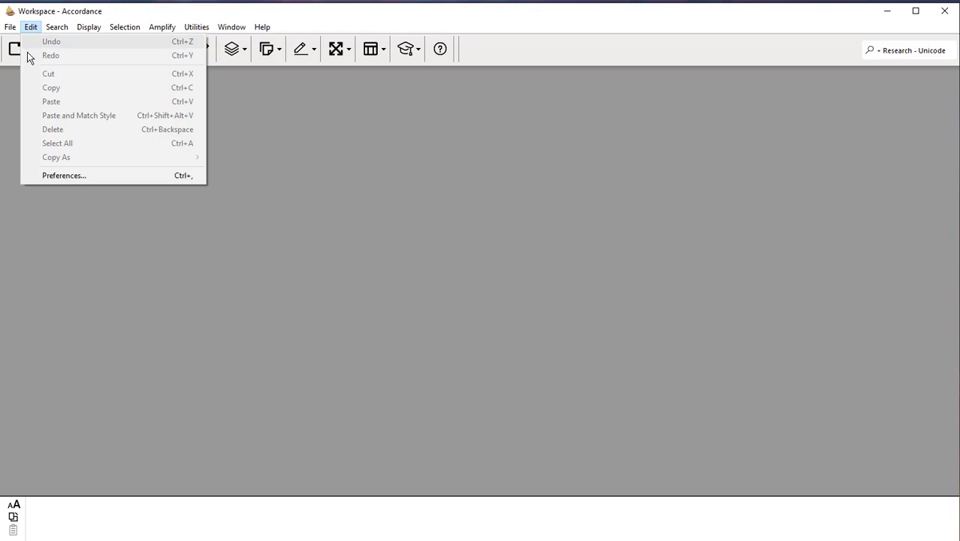
Set the Hebrew triple-click default in the Amplify preferences to Concise Dict. of Classical Hebrew.
click(49, 176)
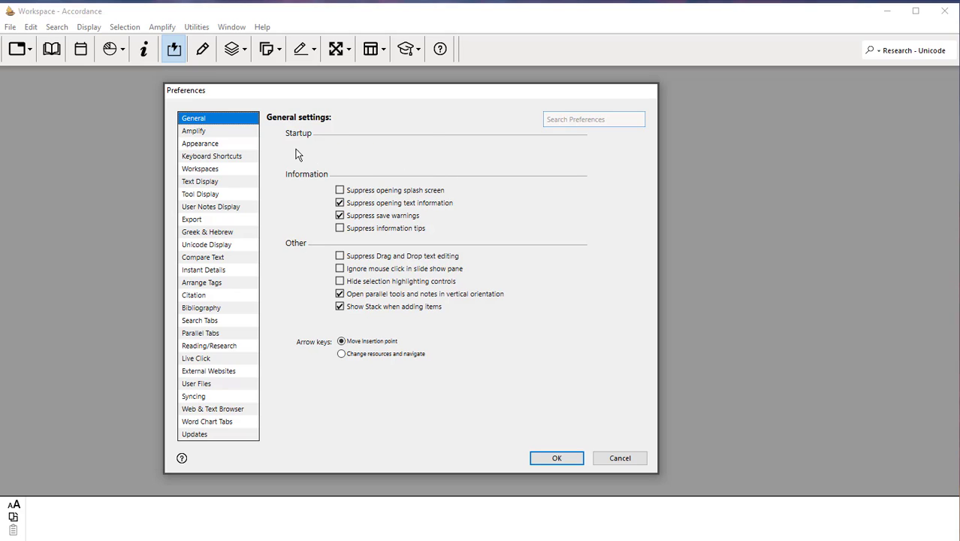
click(197, 134)
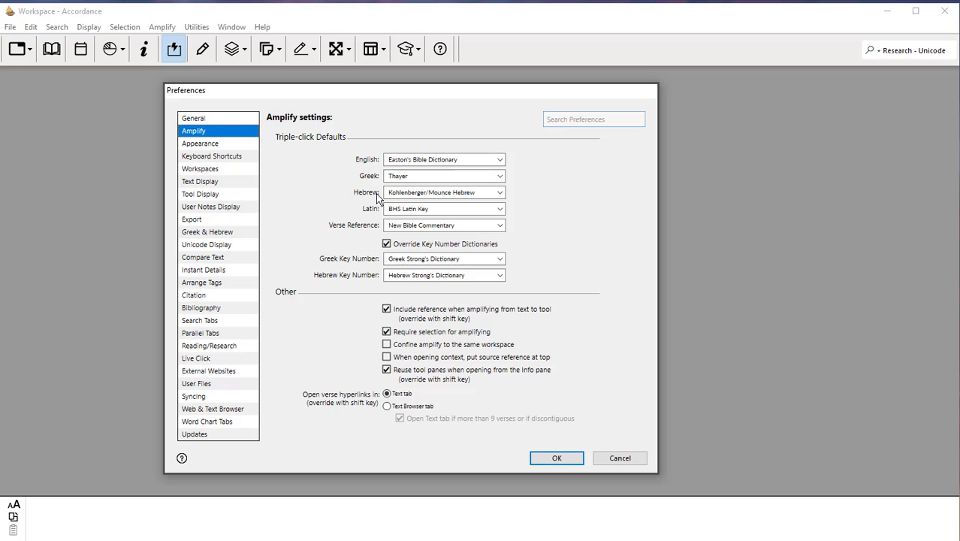
click(499, 193)
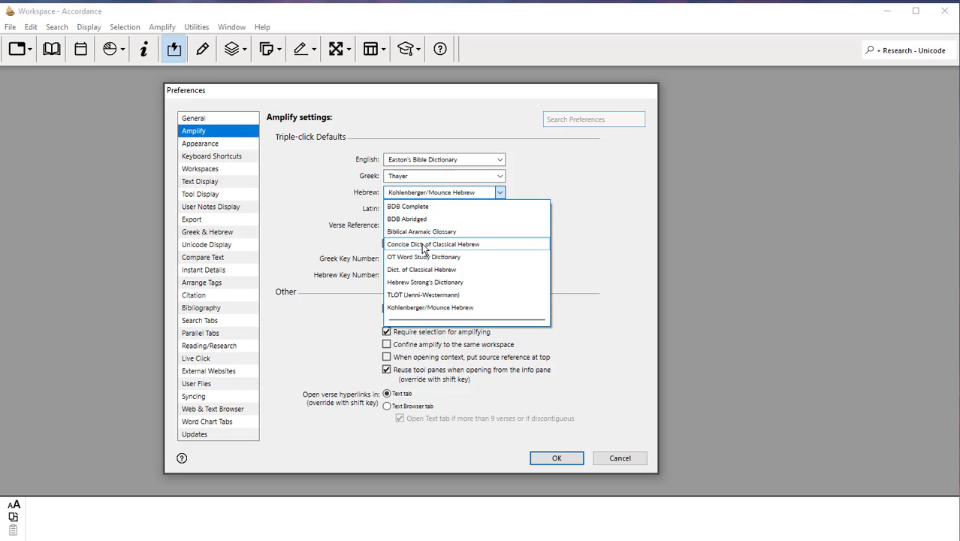
click(423, 244)
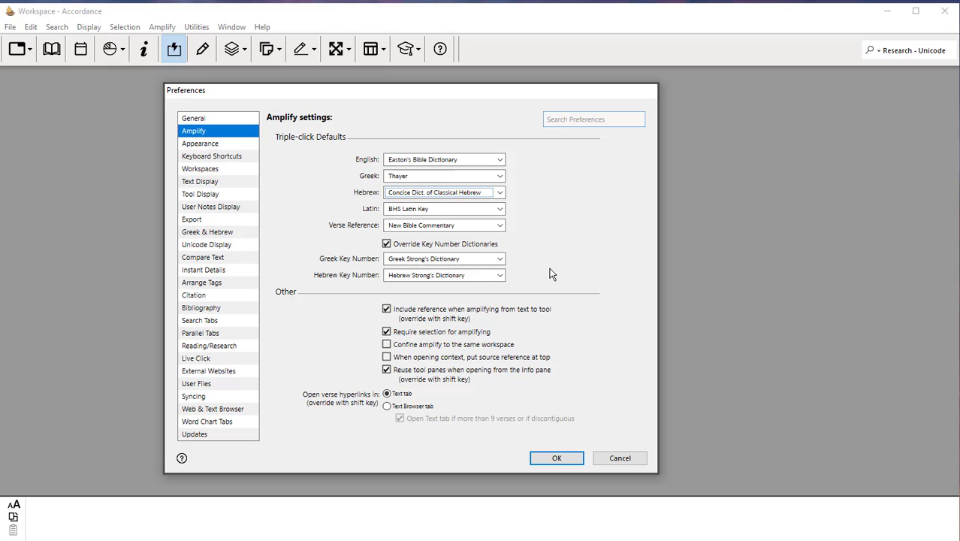
Bring up organizing all tools by category in the Appearance preferences, decline it, and cancel the preferences.
click(194, 143)
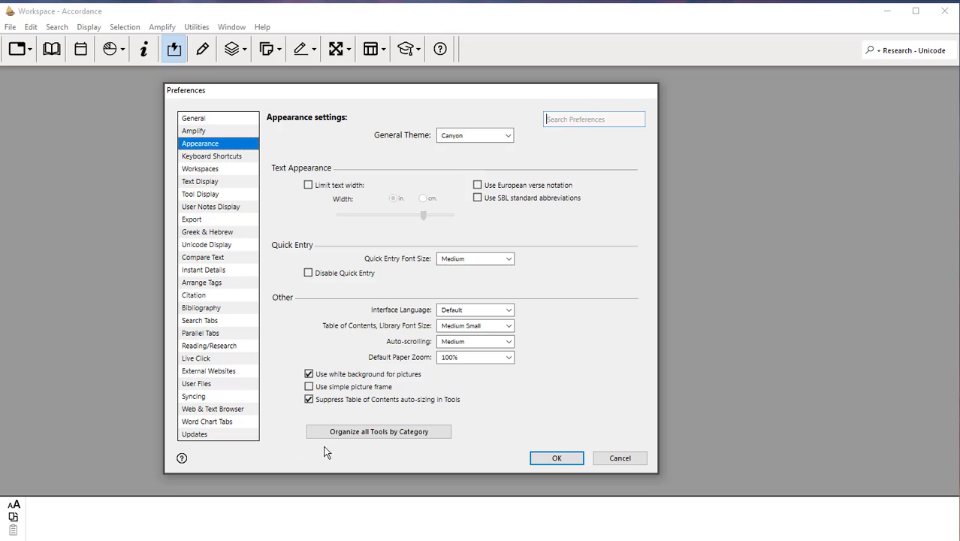
click(412, 433)
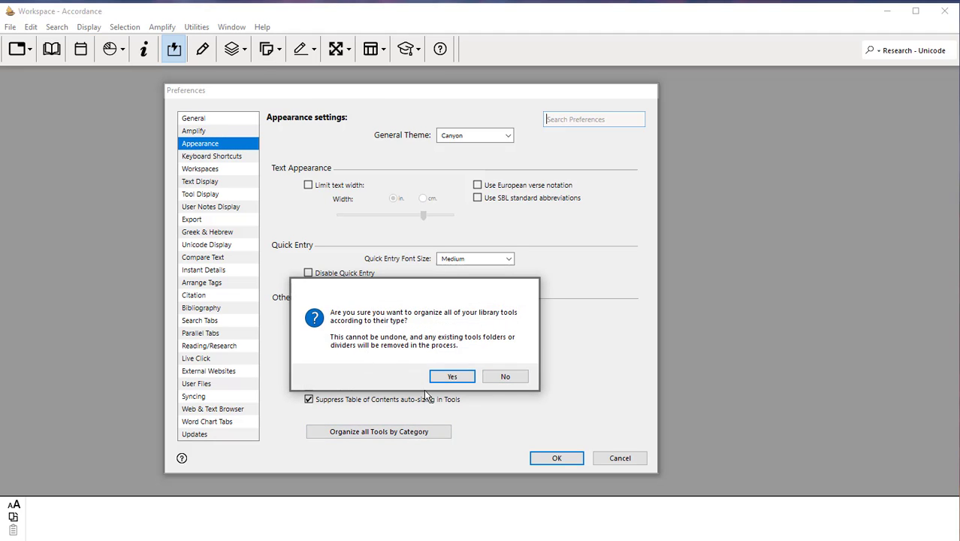
click(505, 378)
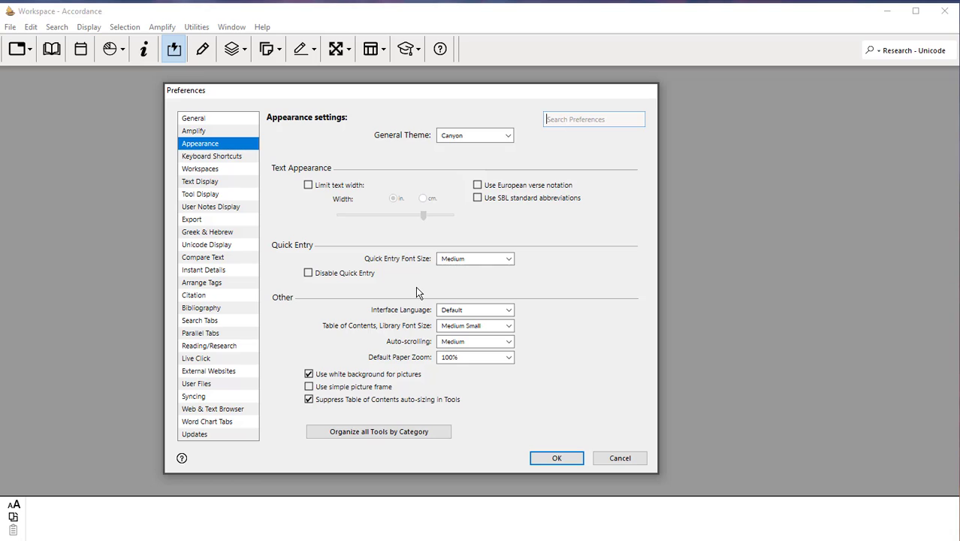
click(613, 458)
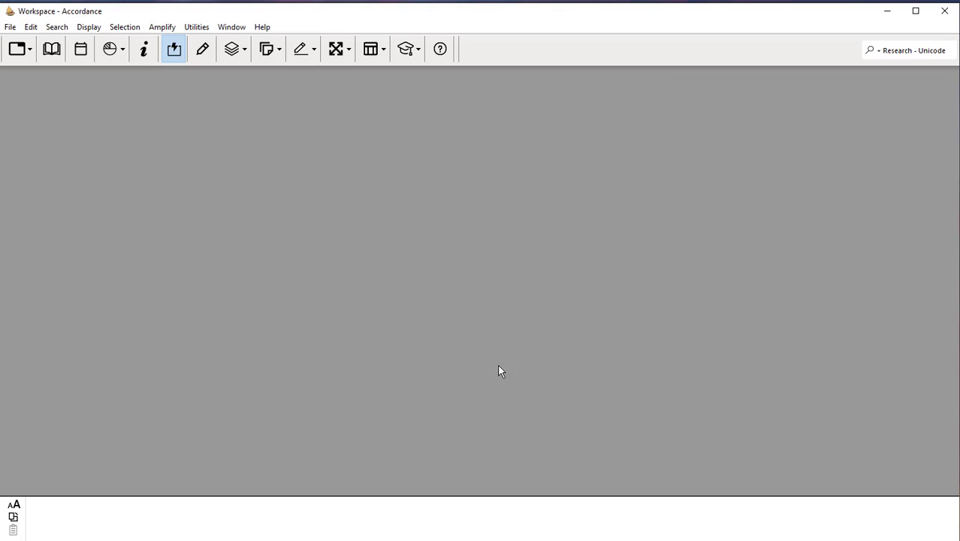
click(28, 51)
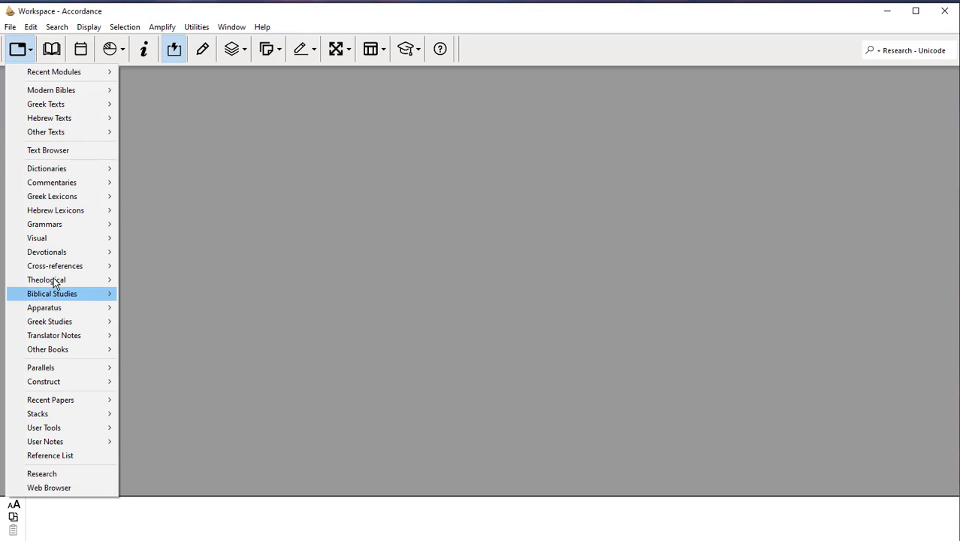
mouse_move(57, 93)
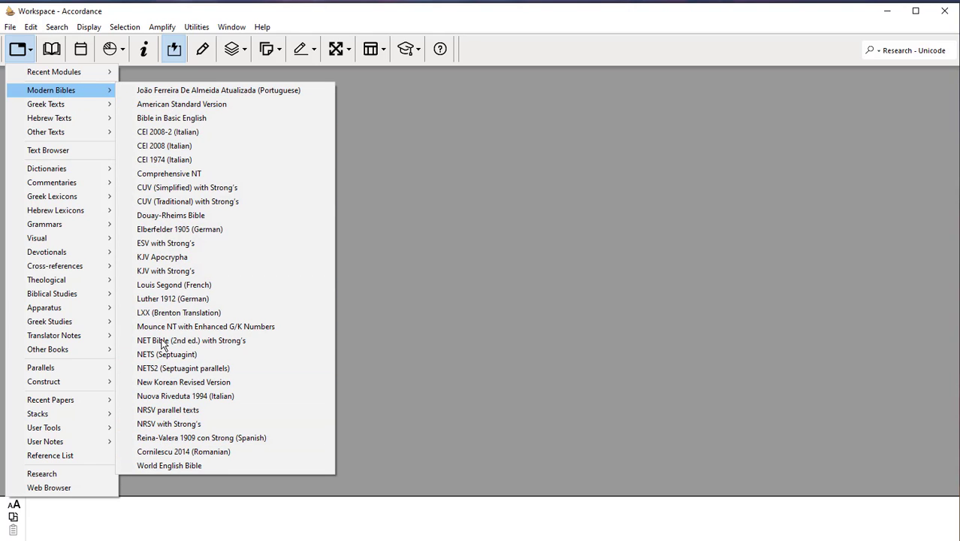
mouse_move(81, 107)
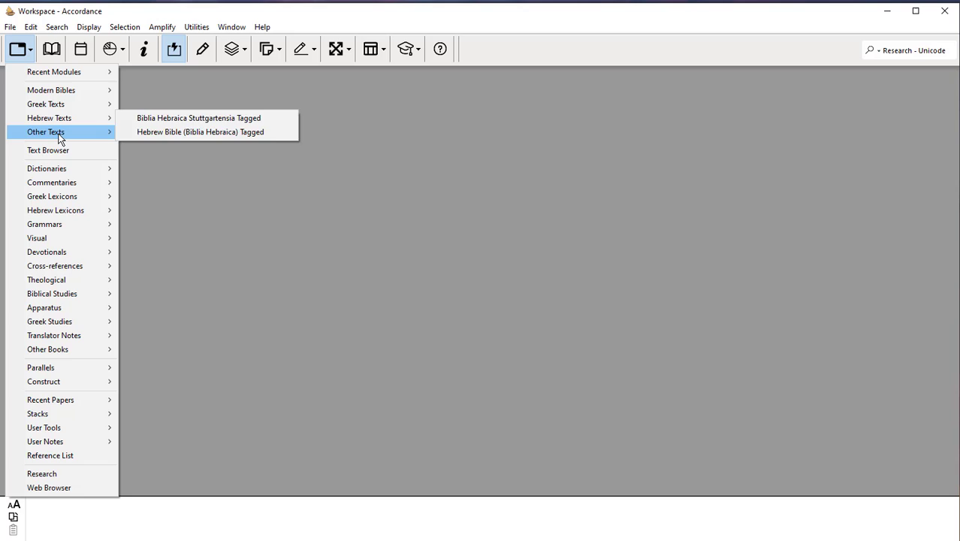
mouse_move(60, 136)
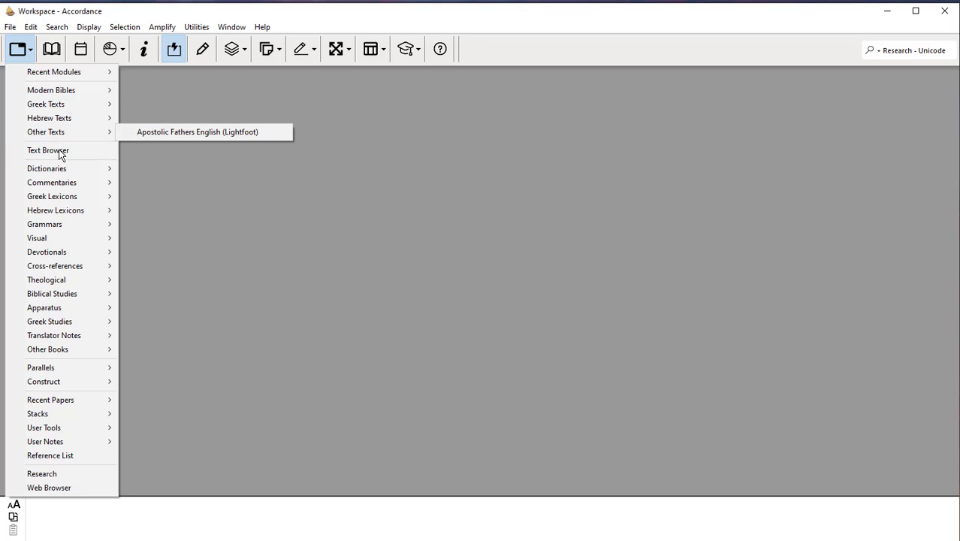
mouse_move(111, 172)
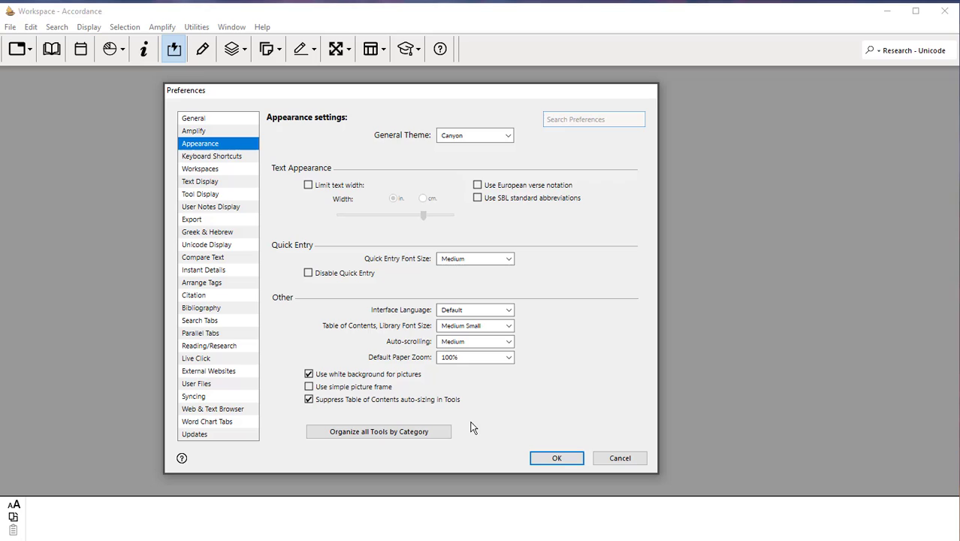
Start organizing all library tools by category from the Appearance preferences again, and decline the operation.
click(379, 434)
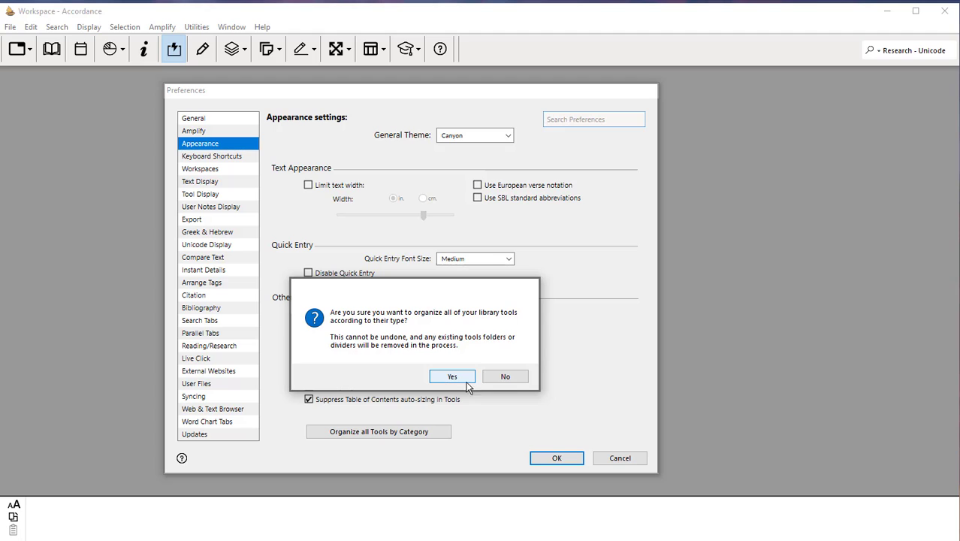
click(505, 379)
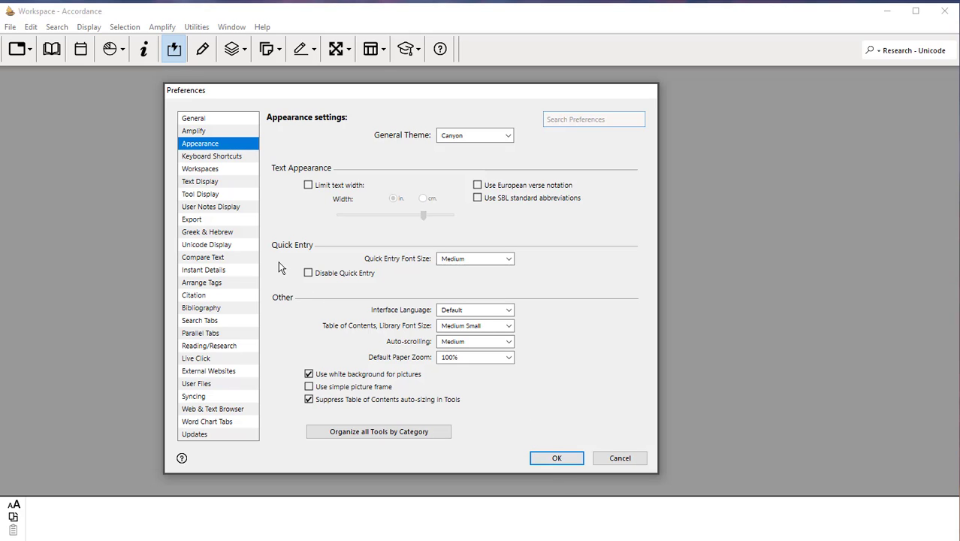
Examine the search highlighting colors for texts and tools, the Greek & Hebrew options, and the original language fonts for Unicode display.
click(203, 169)
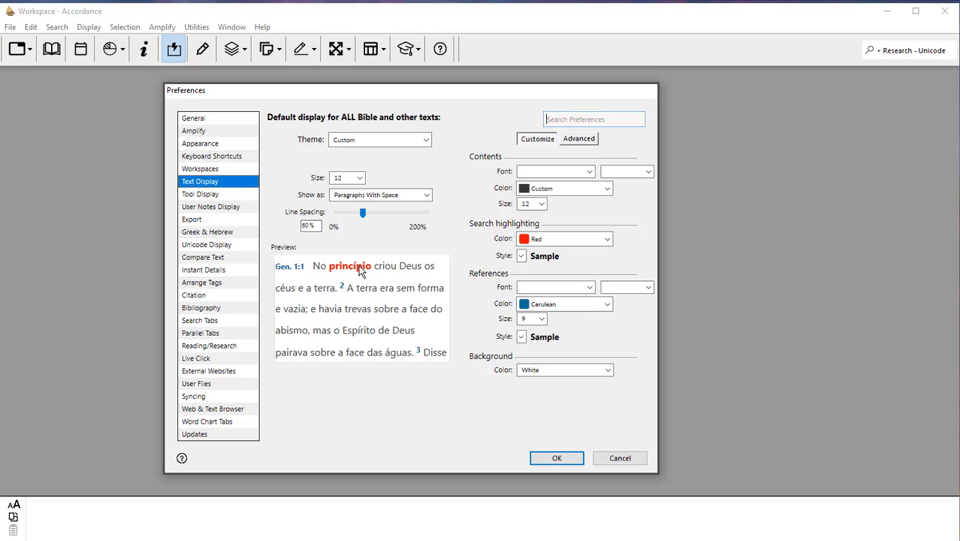
click(608, 240)
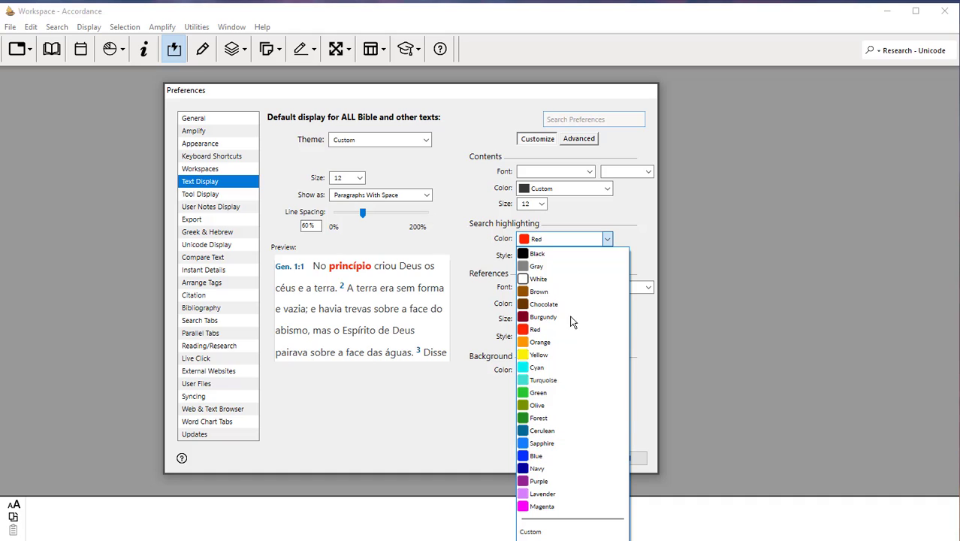
click(619, 221)
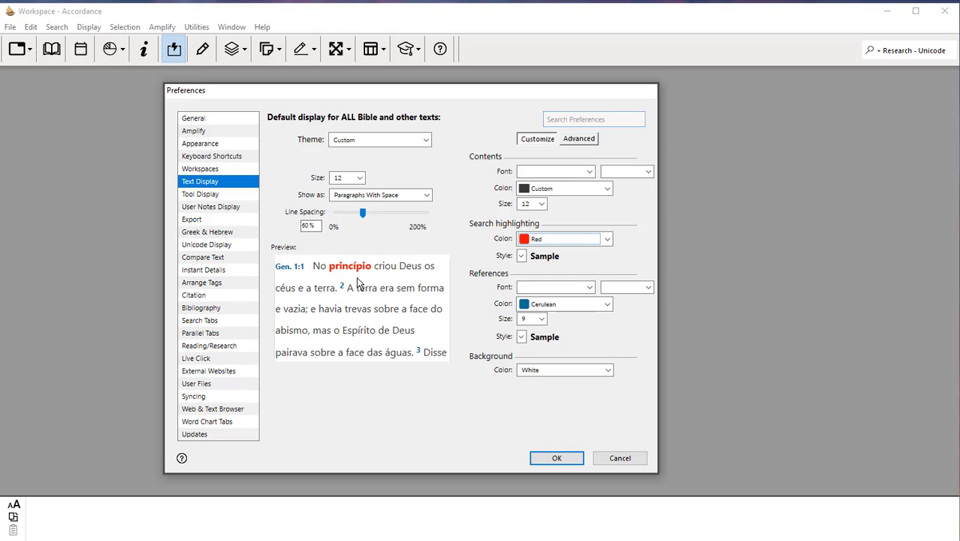
click(207, 197)
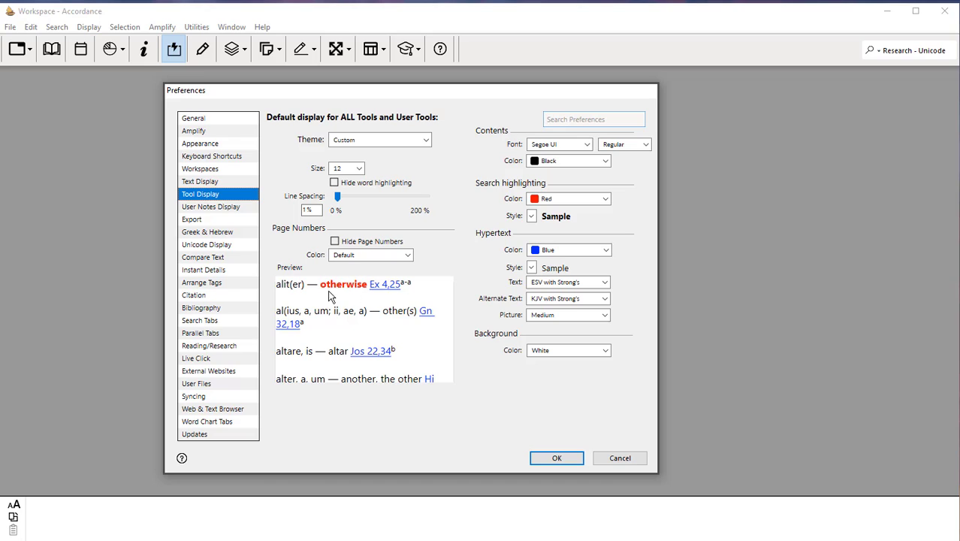
click(605, 199)
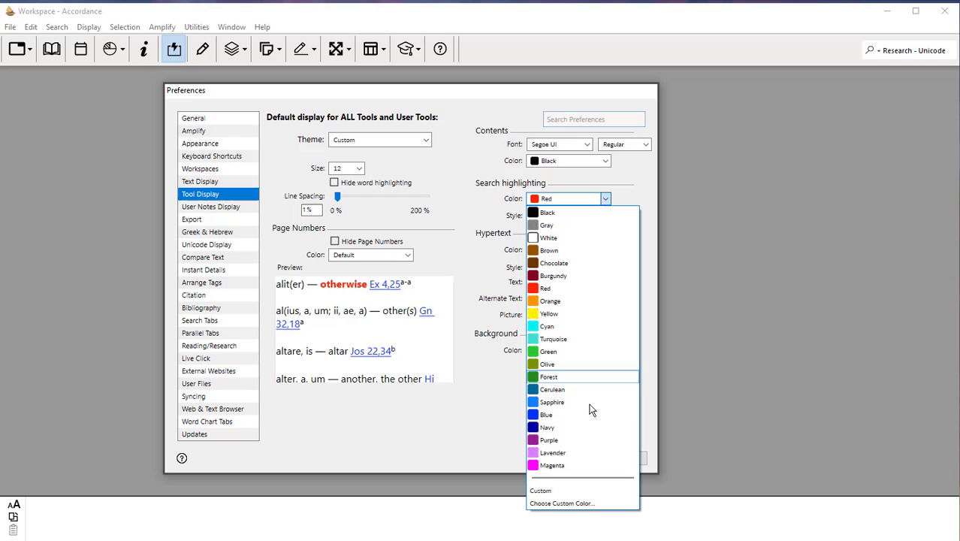
click(638, 180)
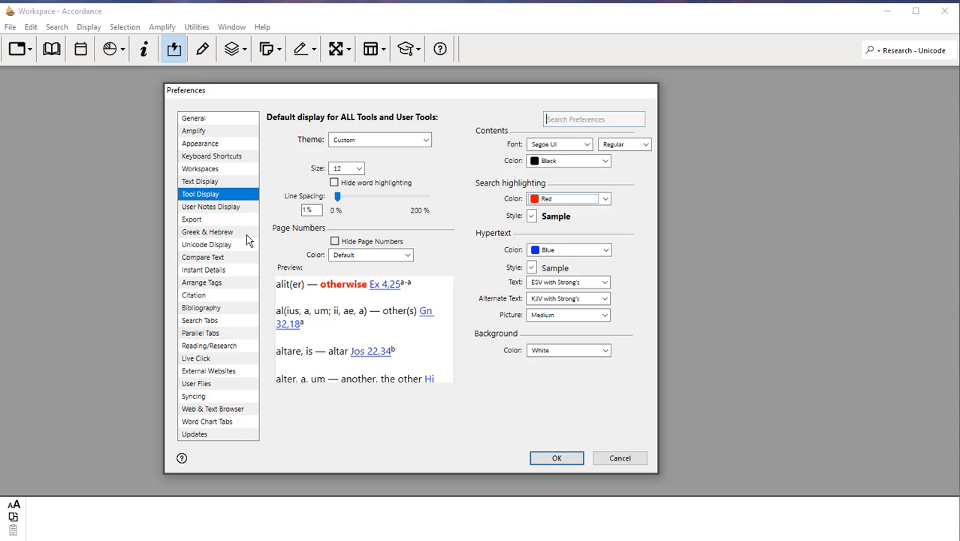
click(193, 233)
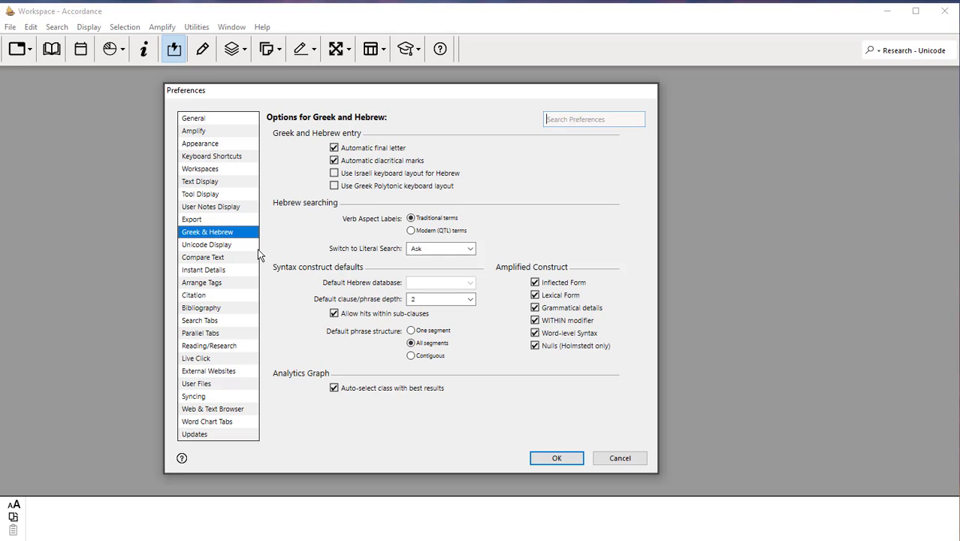
click(216, 244)
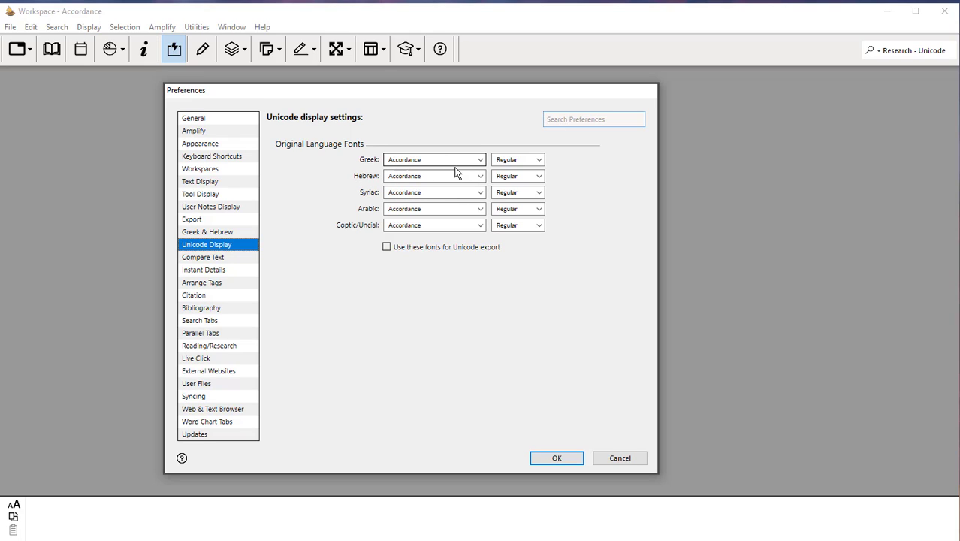
Enable English transliteration for Greek and Hebrew in the Instant Details preferences and apply the settings.
click(213, 271)
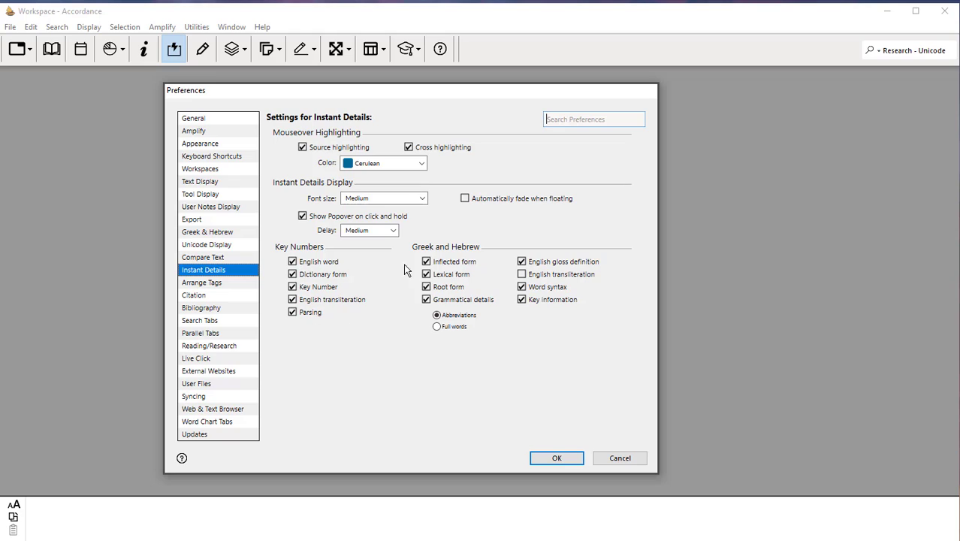
click(523, 277)
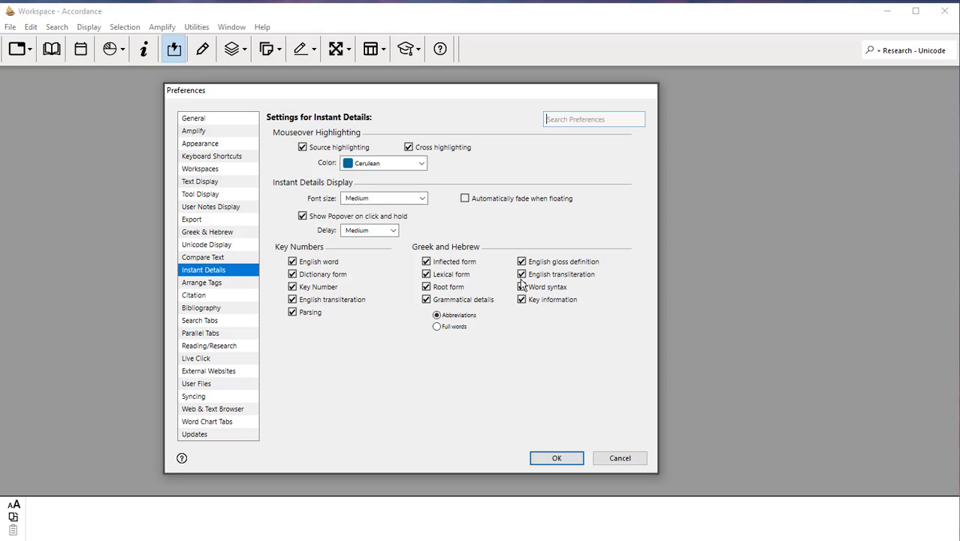
click(522, 286)
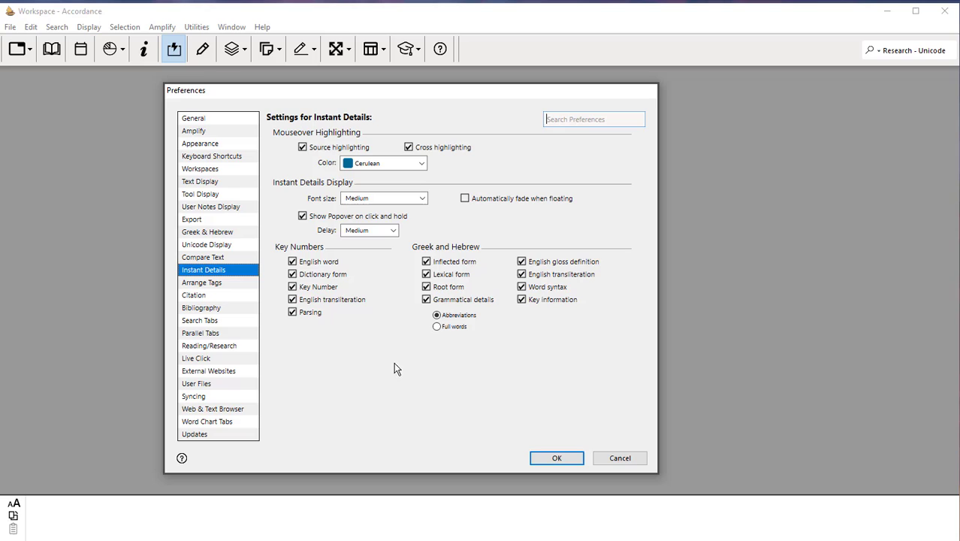
click(557, 460)
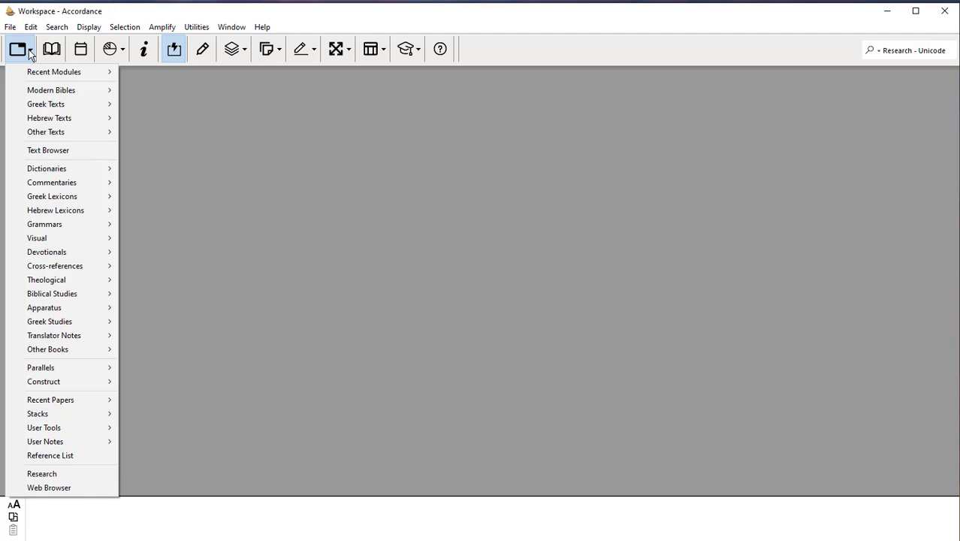
Open the tagged Hebrew Bible (Biblia Hebraica) from the Hebrew texts category and close its Info Pane.
mouse_move(43, 166)
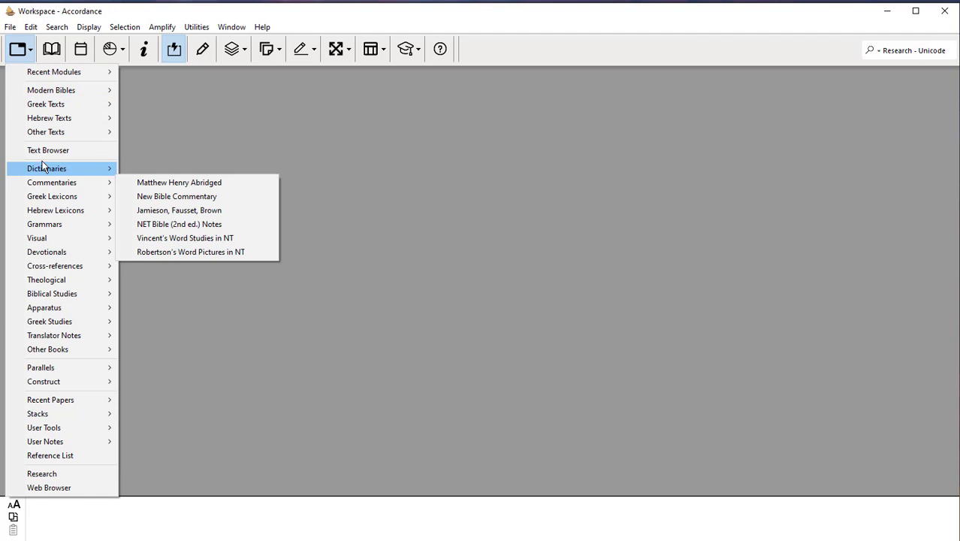
mouse_move(45, 92)
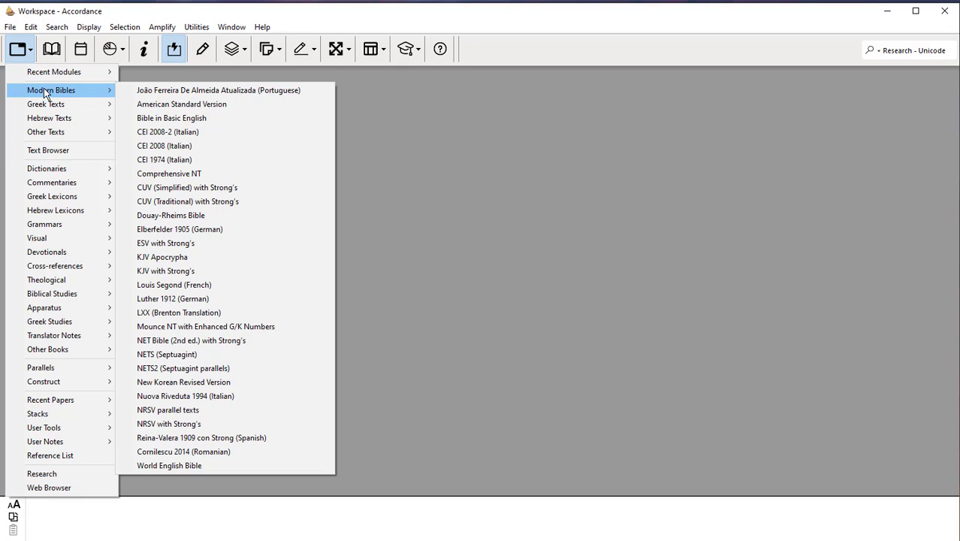
mouse_move(47, 118)
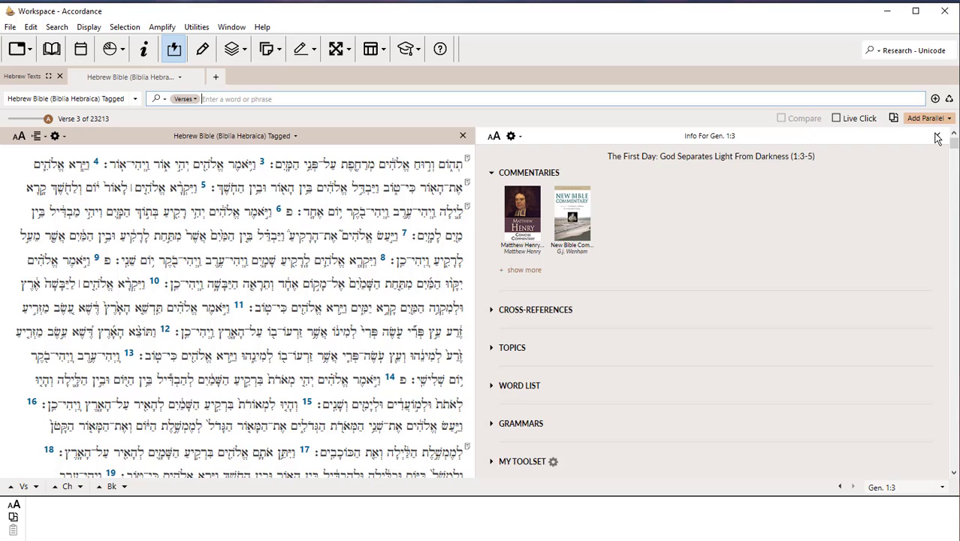
click(936, 138)
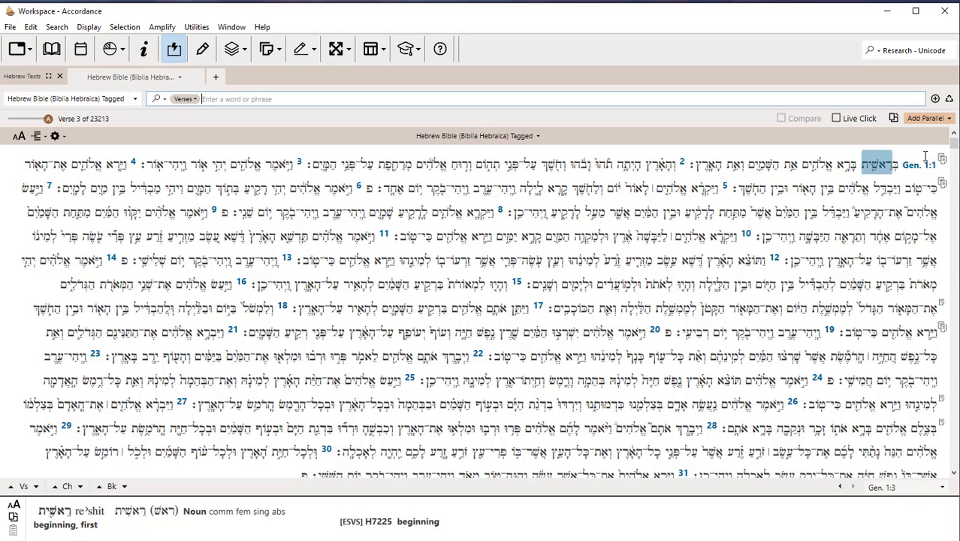
Go to Psalm 5 in the Hebrew Bible using the reference "ps 5".
click(253, 99)
text(pslam)
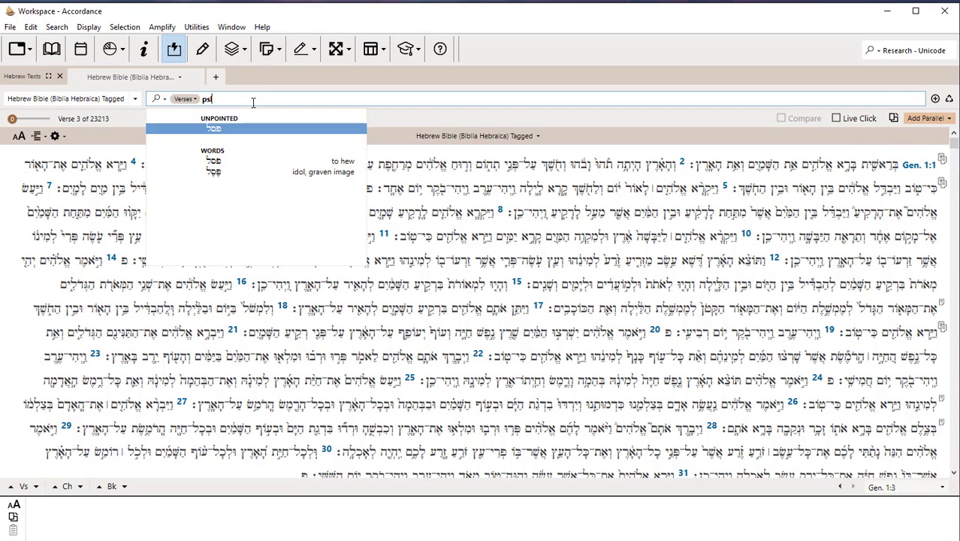
key(BackSpace)
key(BackSpace)
key(BackSpace)
key(BackSpace)
key(BackSpace)
text(ps)
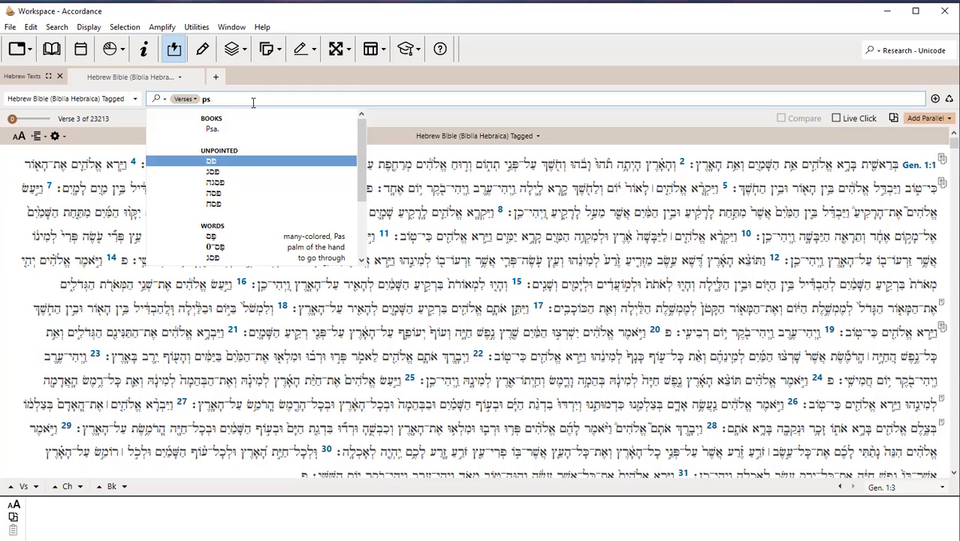
key(Escape)
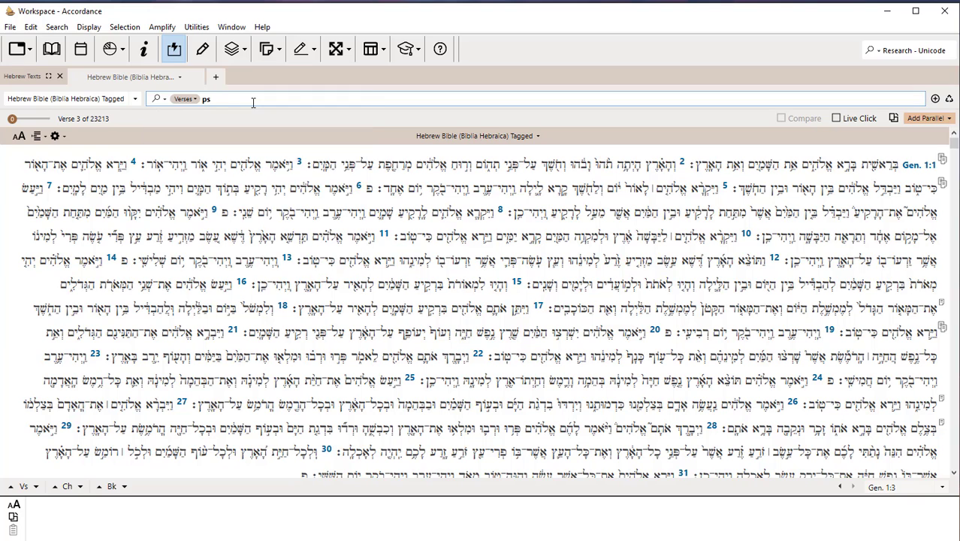
text(5)
key(Return)
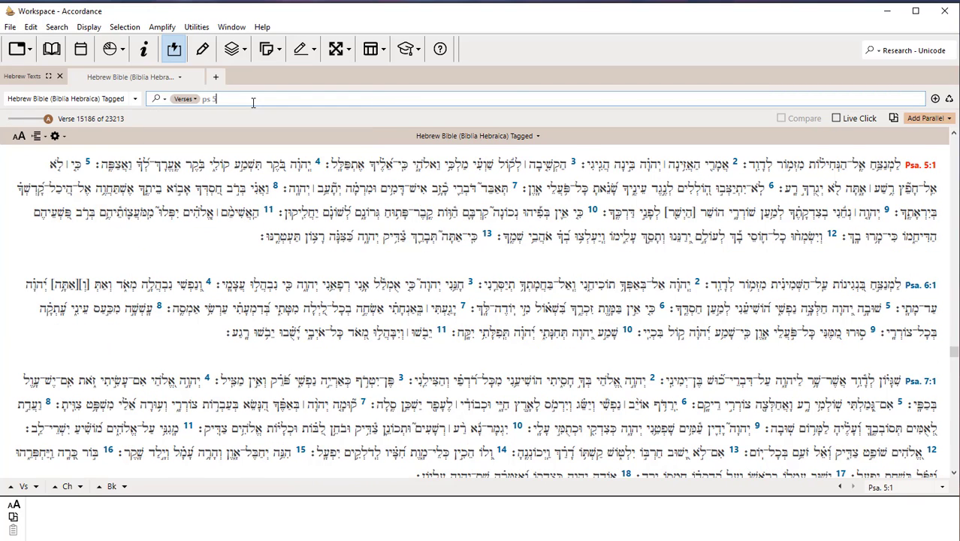
Enlarge the Hebrew Bible's text size by several increments.
click(19, 138)
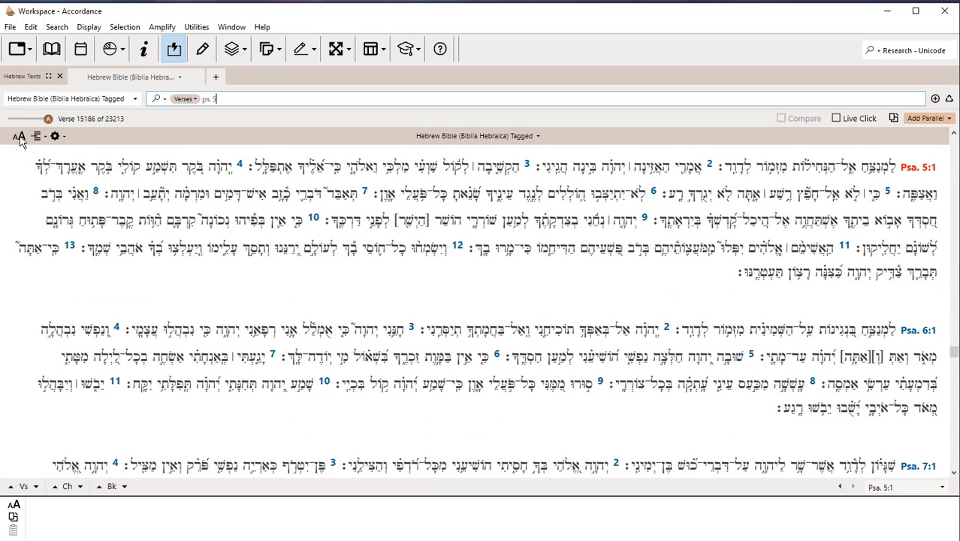
click(20, 138)
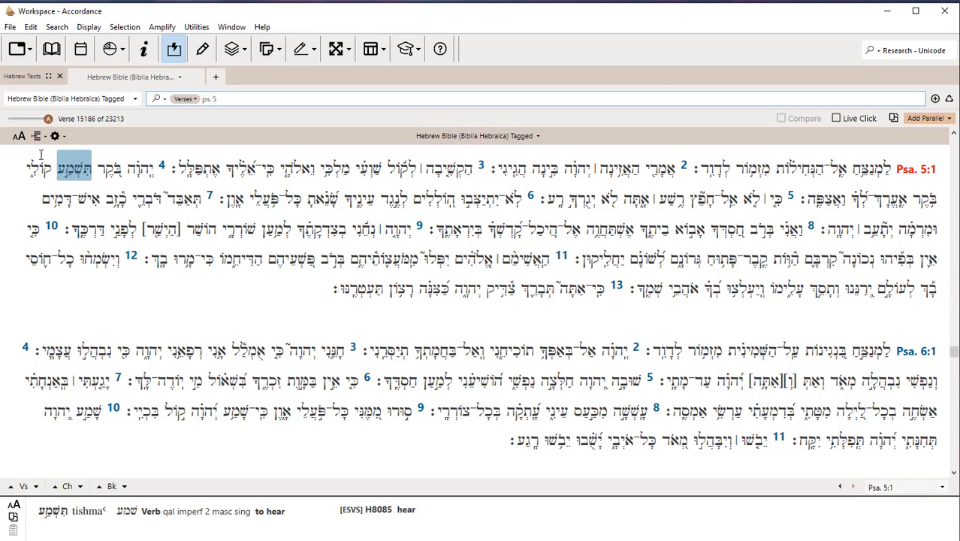
click(21, 138)
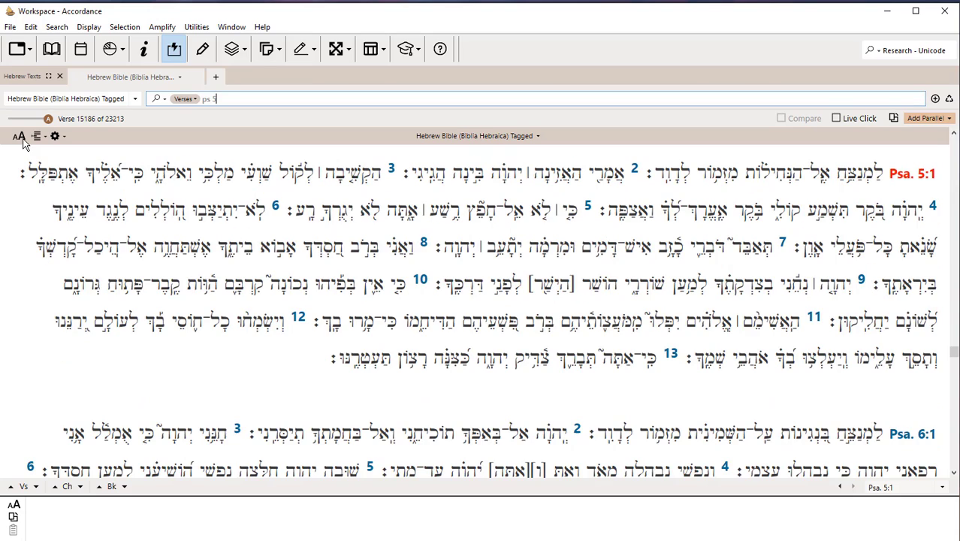
Hide and restore the Instant Details area, and view the details for the Hebrew word for "king" in Psalm 5:3.
click(173, 51)
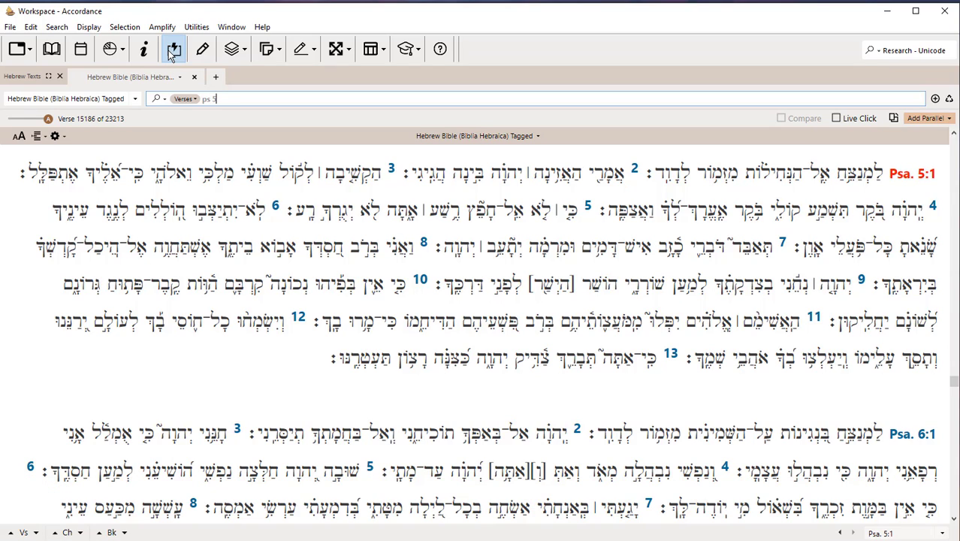
click(172, 53)
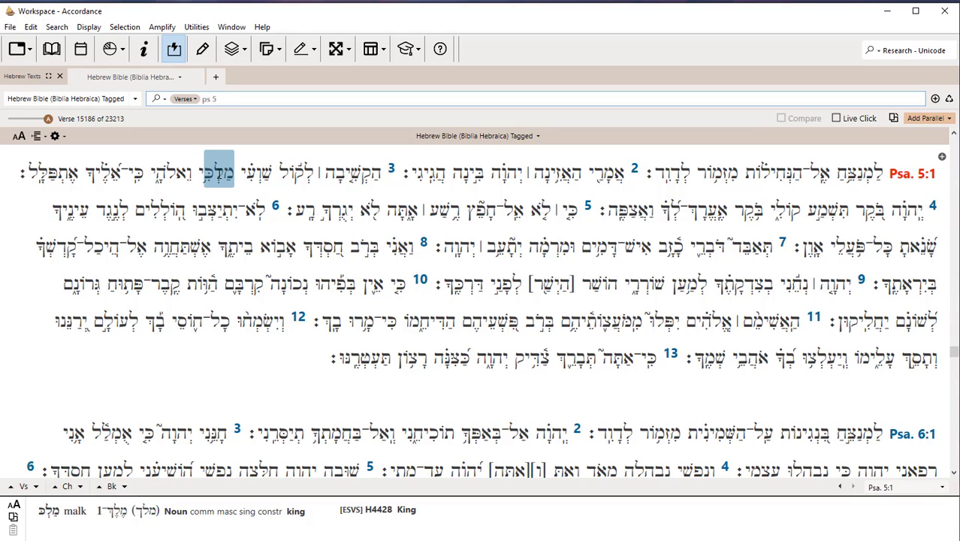
click(215, 99)
mouse_move(218, 171)
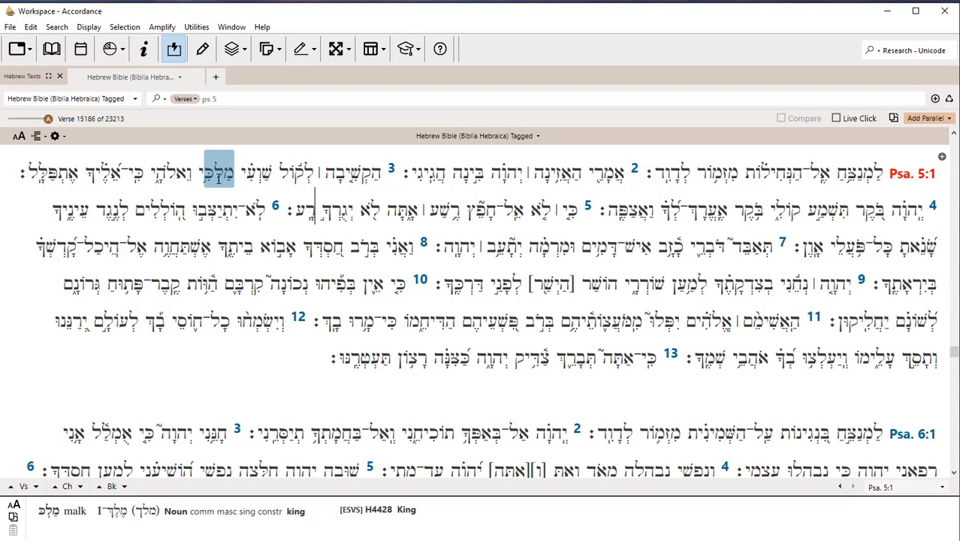
Replace the Psalm reference with "1 ki 4:23" and go to that passage in the Hebrew Bible.
click(239, 100)
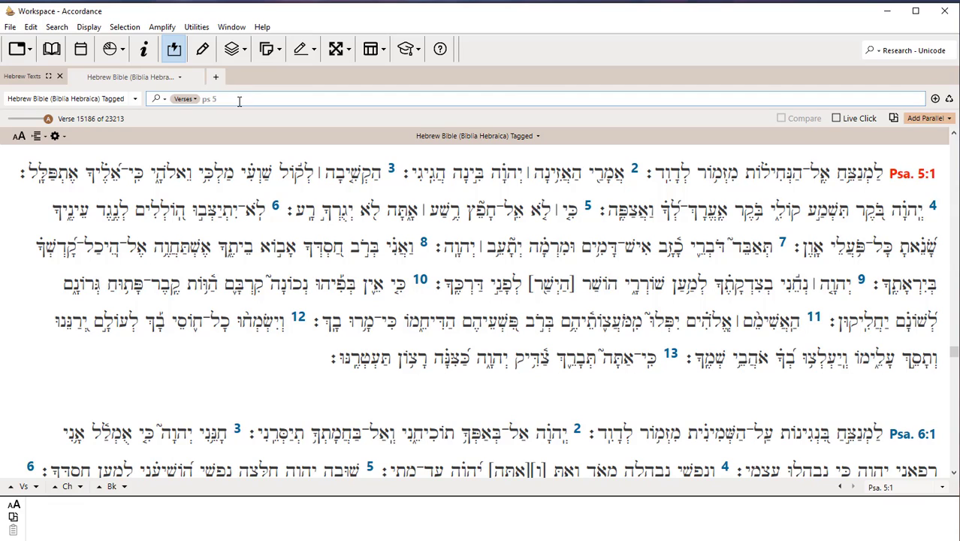
key(BackSpace)
key(BackSpace)
key(BackSpace)
key(BackSpace)
text(1 k)
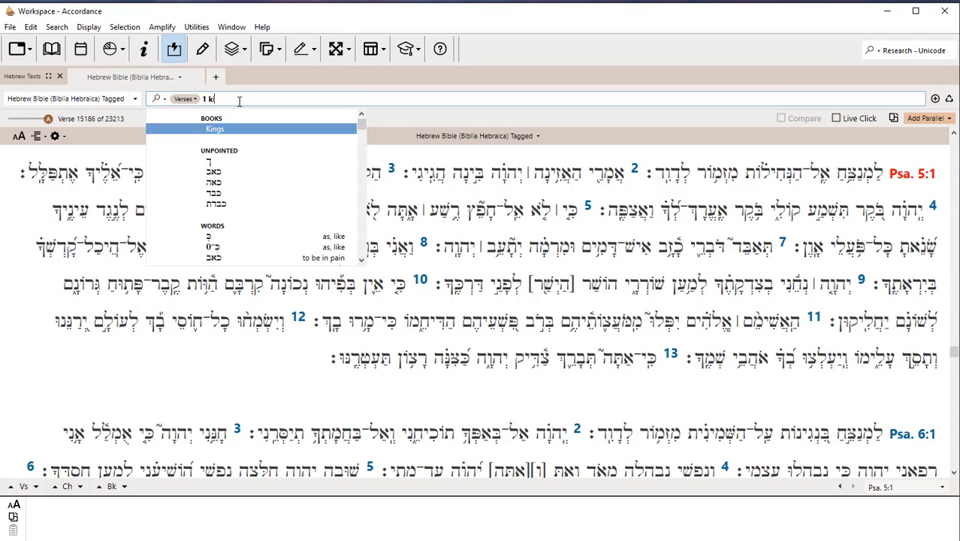
text(i)
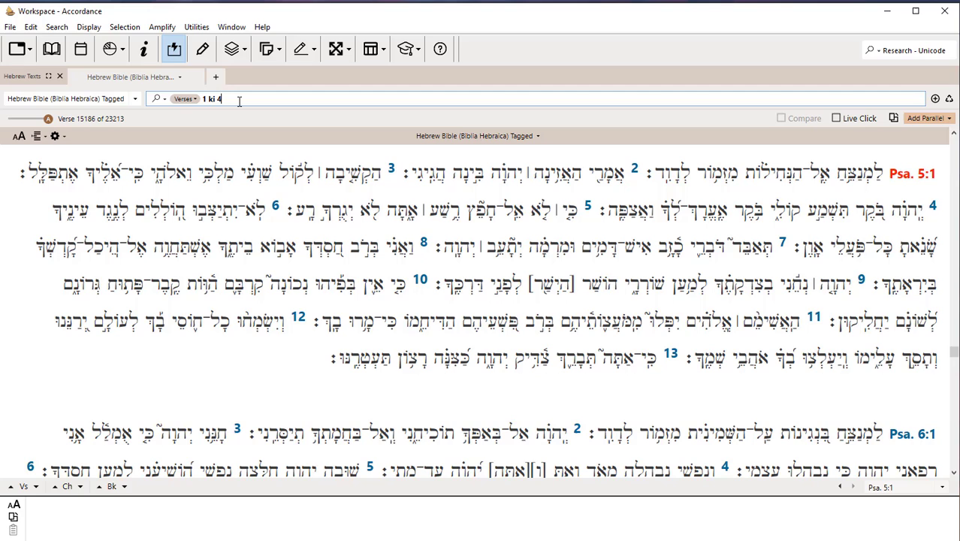
text(4:)
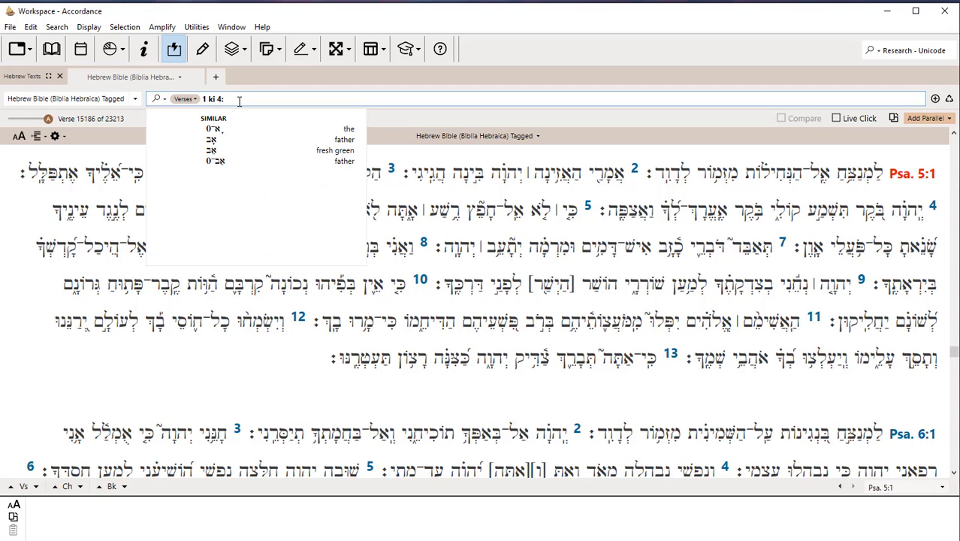
text(23)
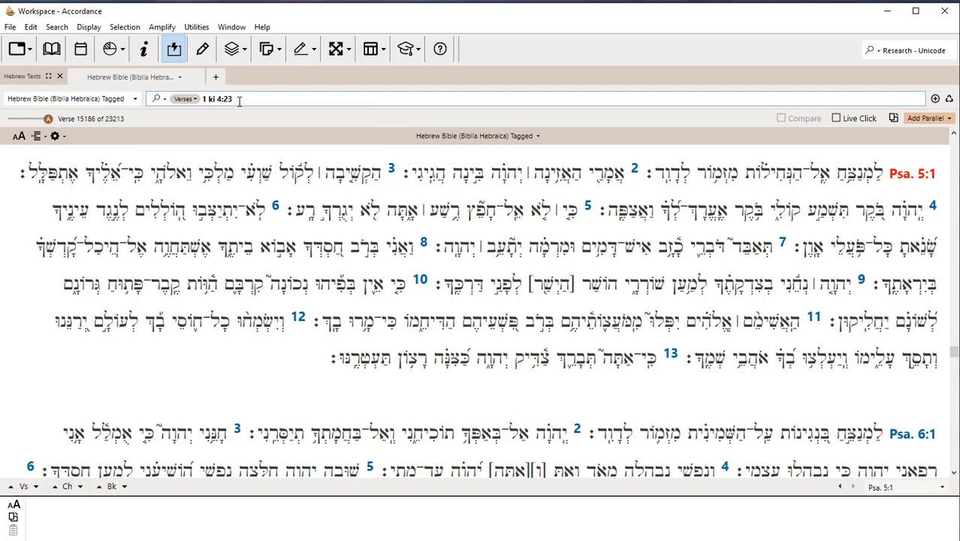
key(Return)
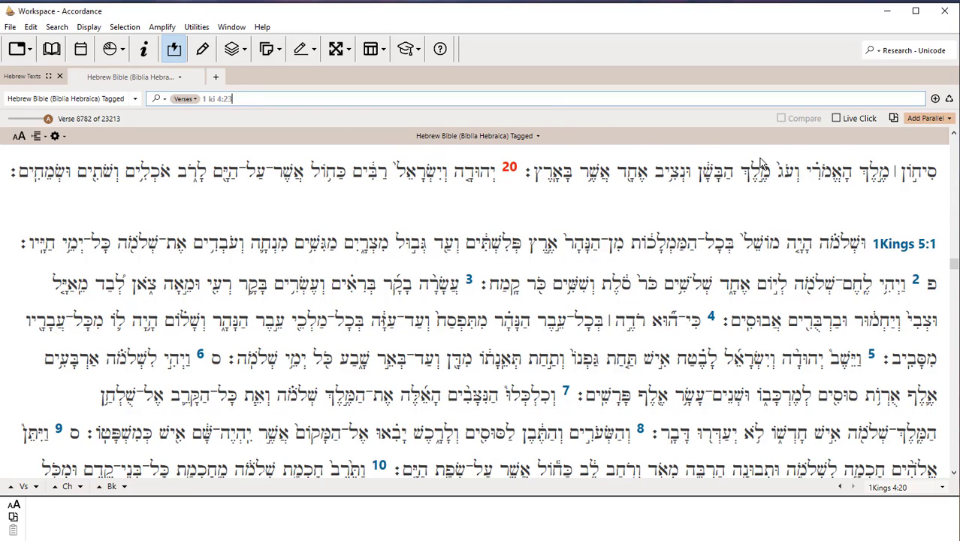
Add ESV with Strong's as a parallel text beside the Hebrew Bible.
click(949, 118)
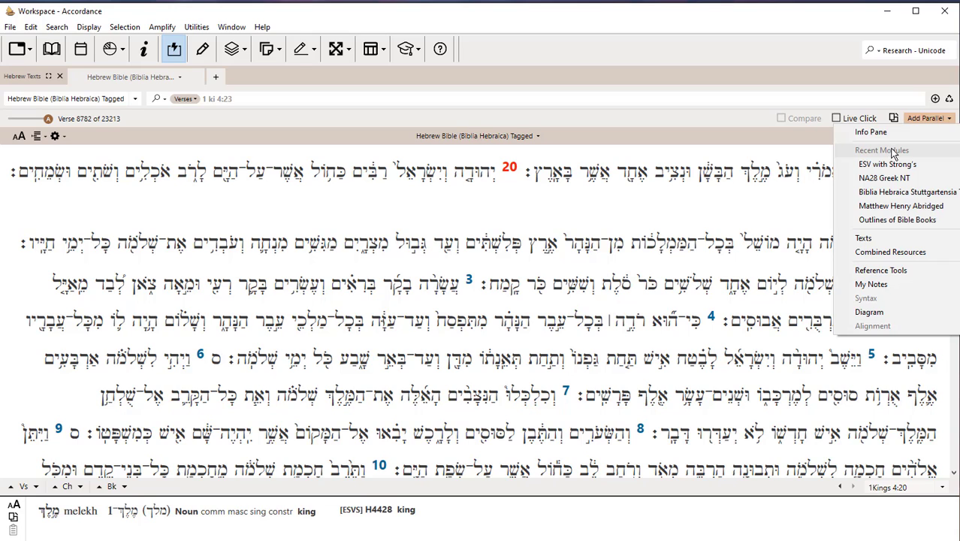
mouse_move(865, 240)
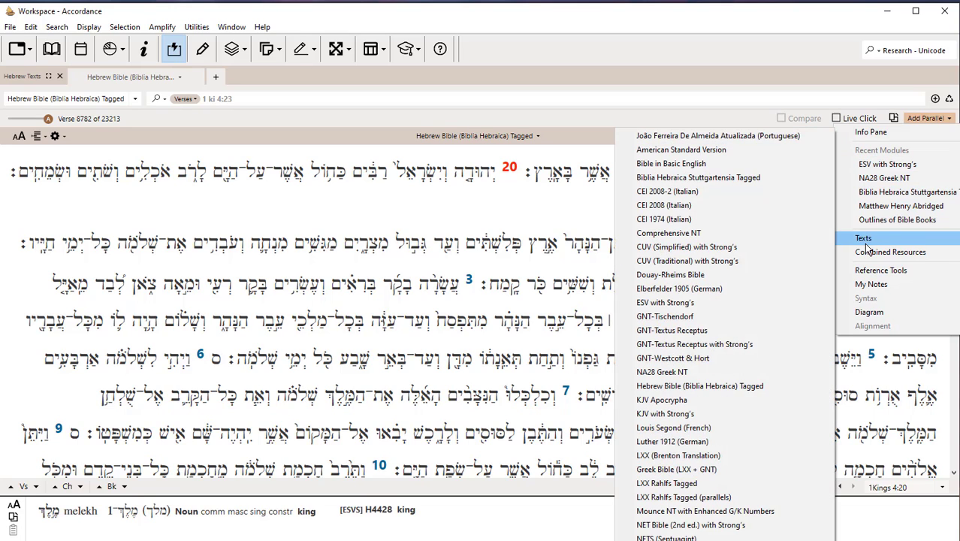
click(671, 303)
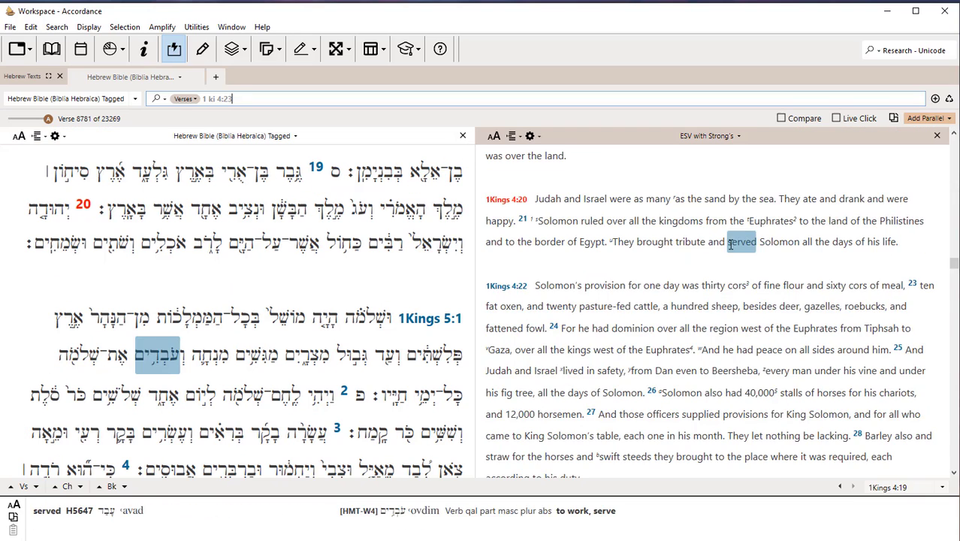
scroll(150, 346, up, 1)
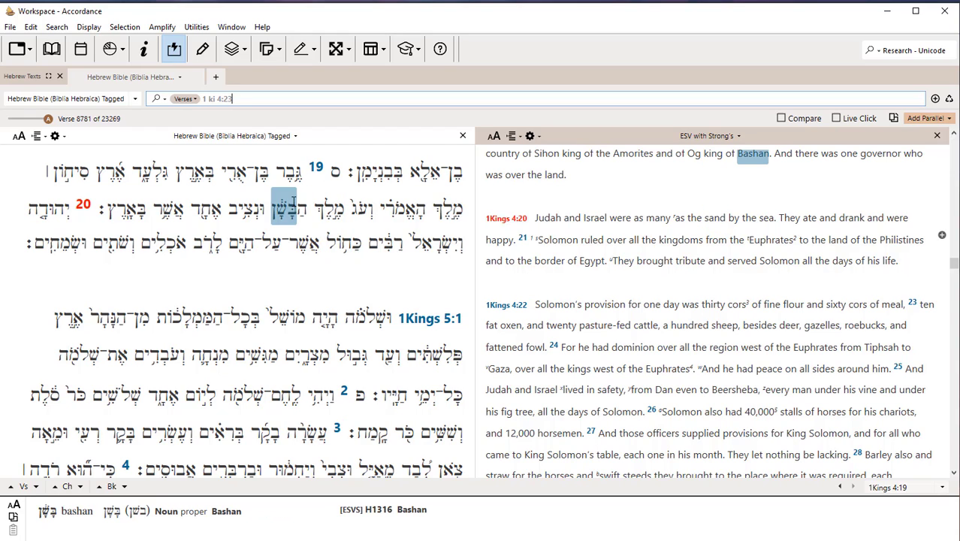
Set the Hebrew triple-click default to Concise Dict. of Classical Hebrew in the Amplify preferences and apply it.
click(31, 26)
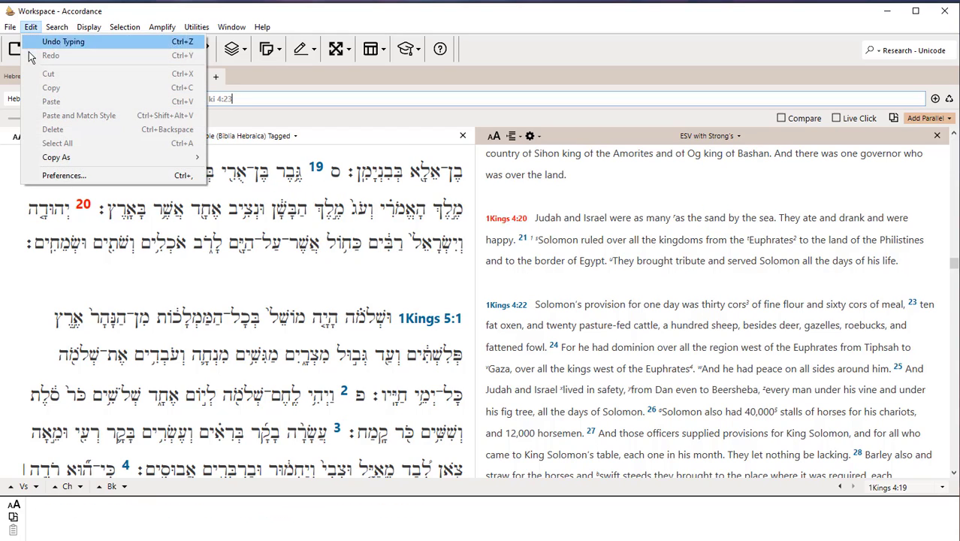
click(68, 177)
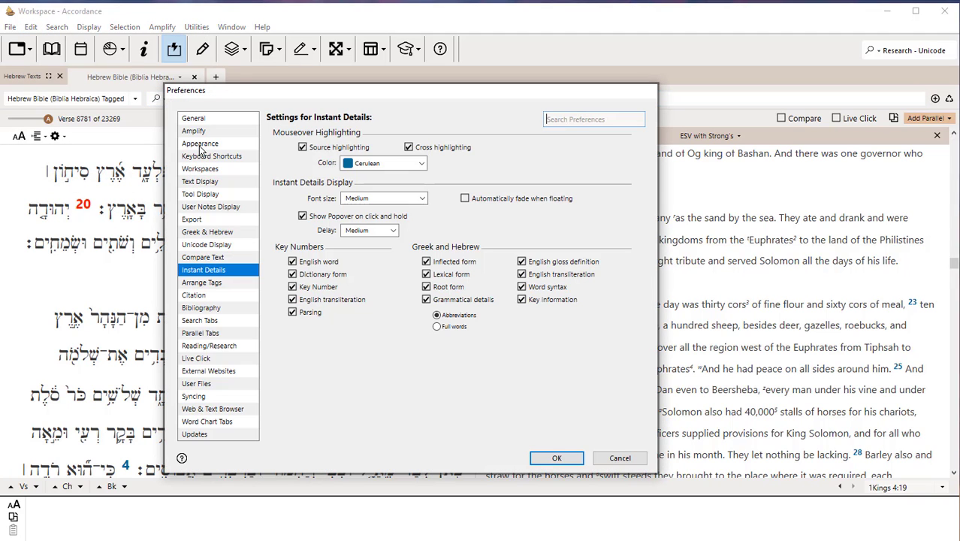
click(194, 132)
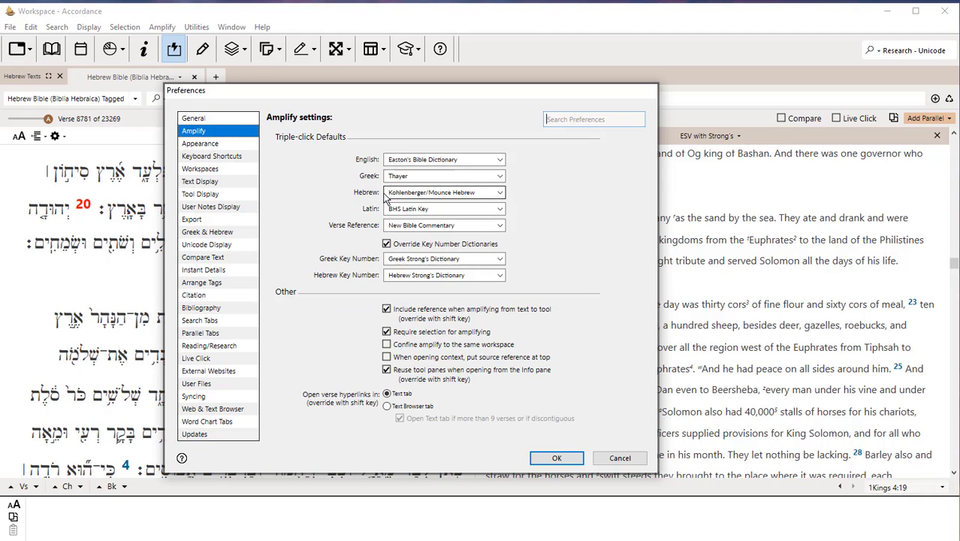
click(499, 193)
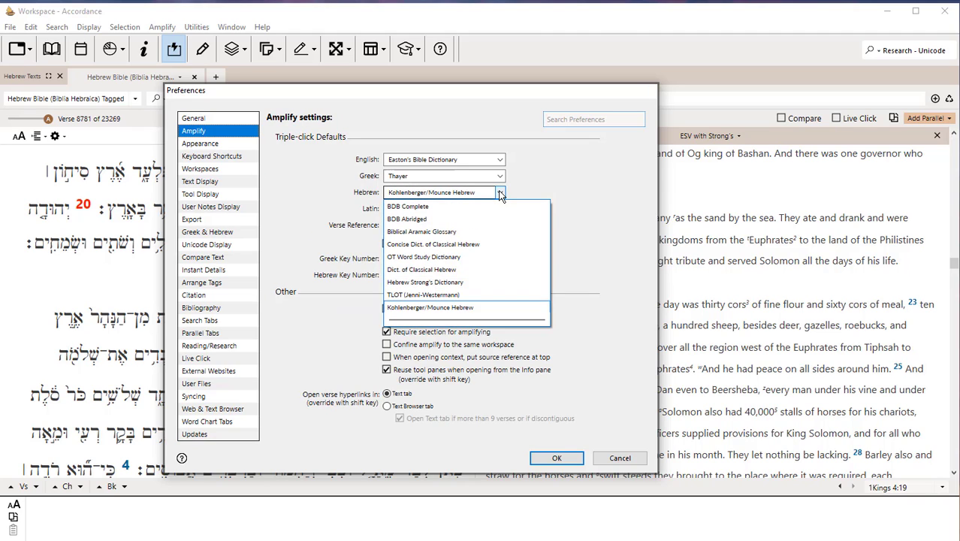
click(444, 245)
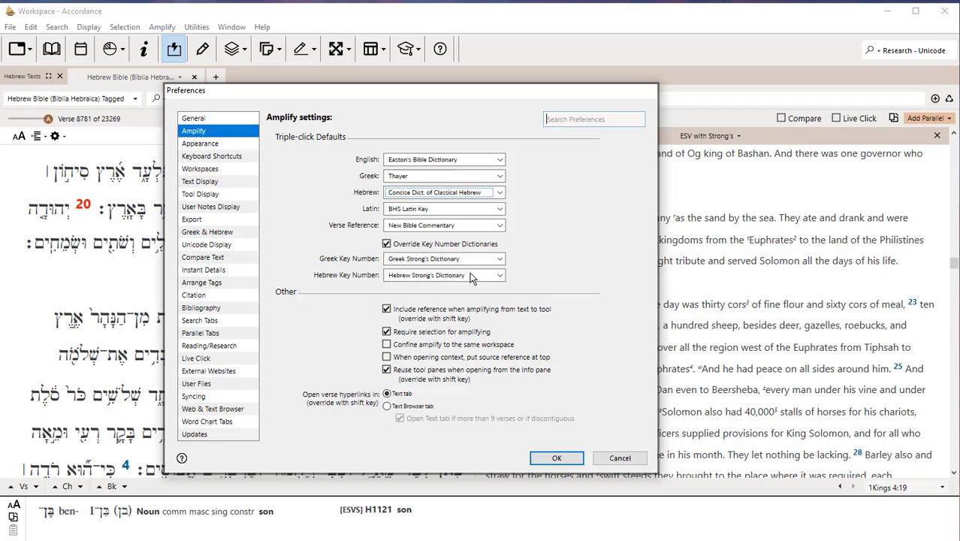
click(553, 458)
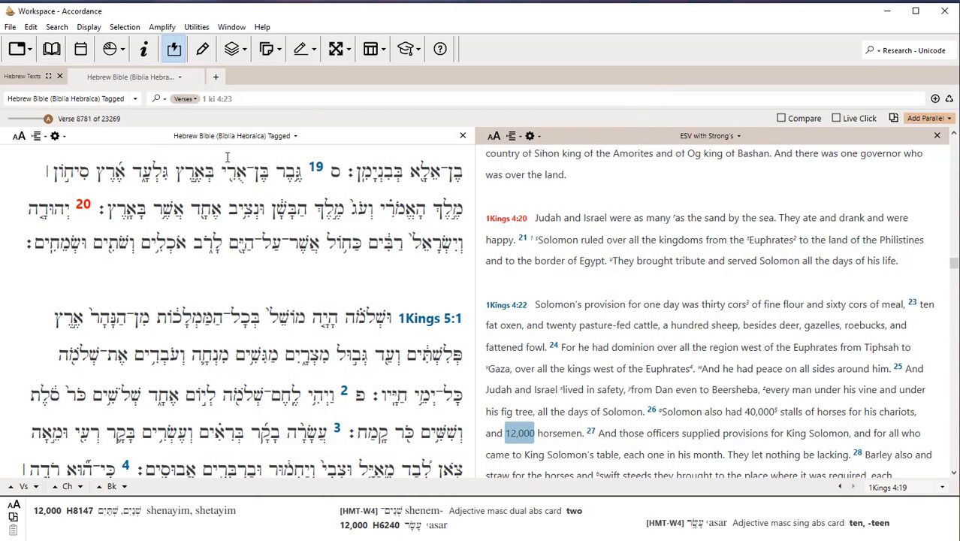
Review the Hebrew triple-click default in the Amplify preferences and close them.
click(33, 28)
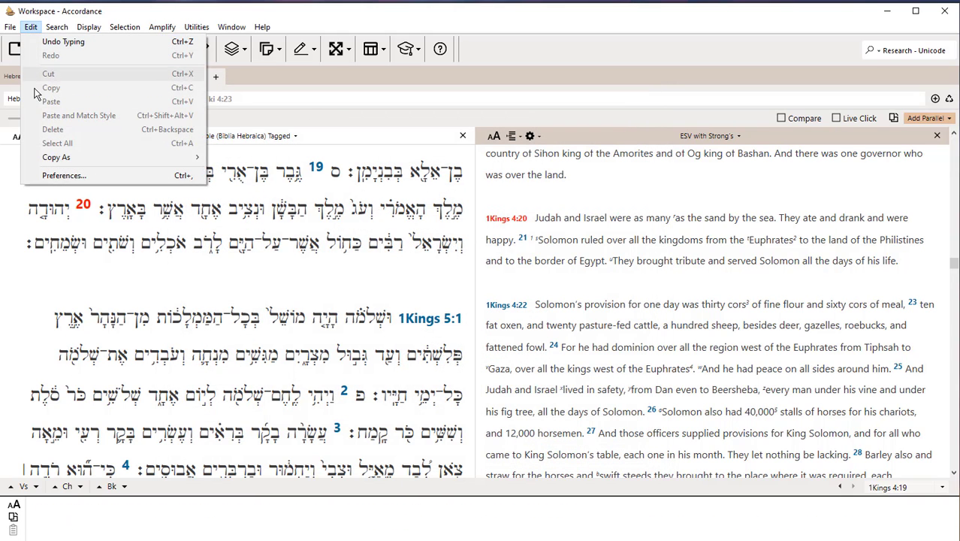
click(66, 176)
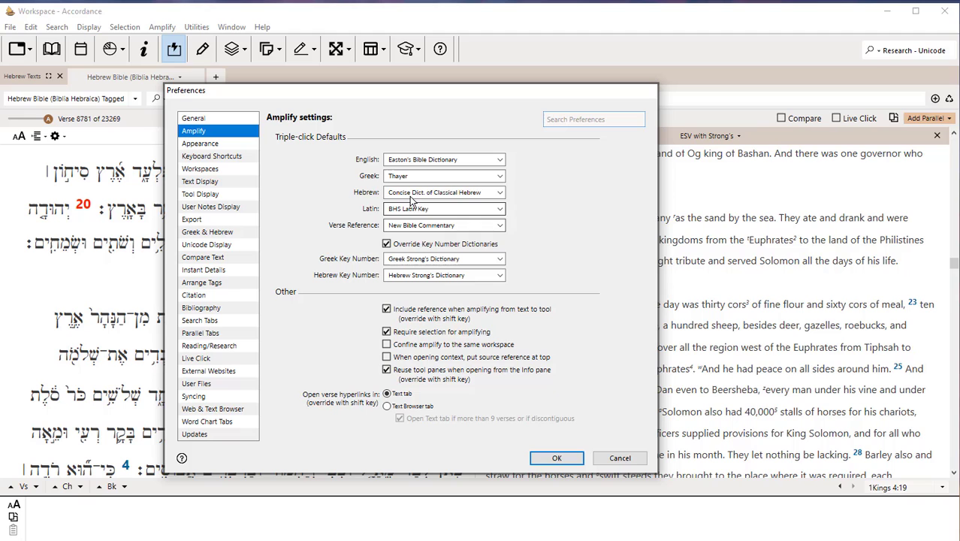
click(548, 460)
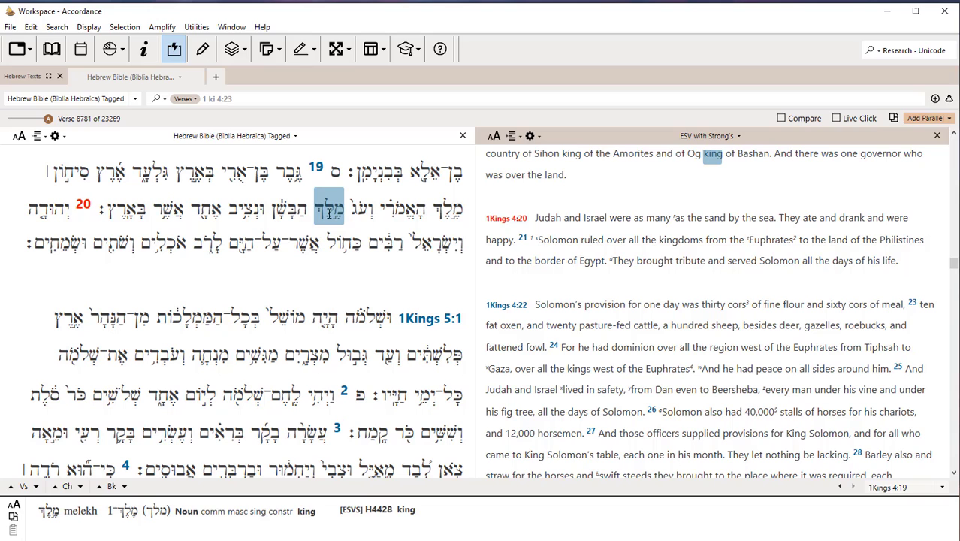
Look up the Hebrew word for "king" before Bashan in 1 Kings 4:19 in the default lexicon, and widen the Bible texts' zone.
double_click(328, 213)
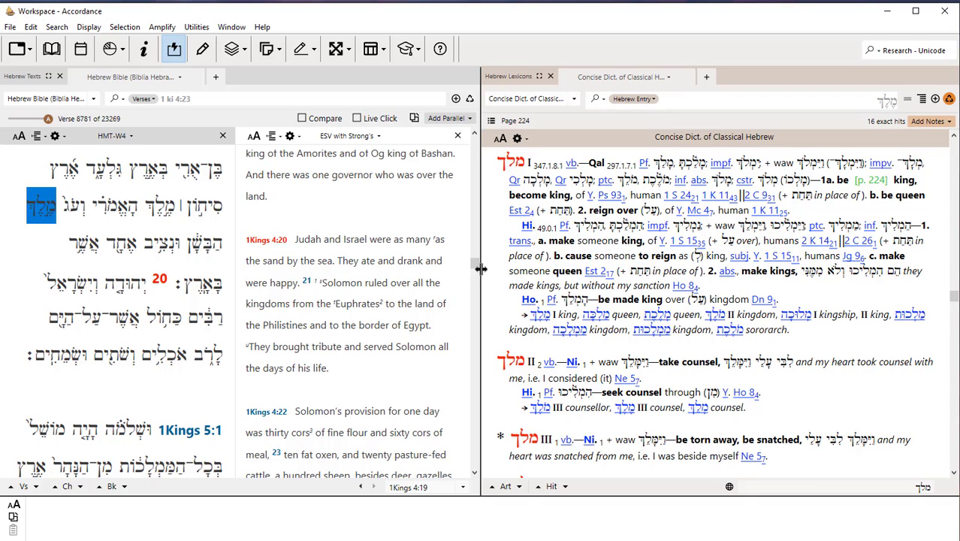
drag(480, 268, 658, 264)
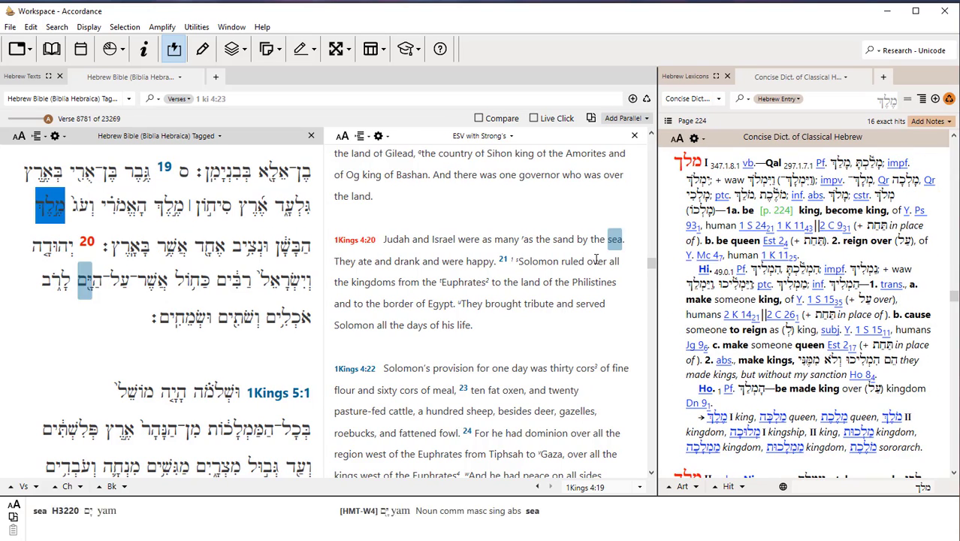
Examine the entries under the Hebrew root for "king" in the Concise Dict. of Classical Hebrew, from "take counsel" to "counsellor".
mouse_move(216, 255)
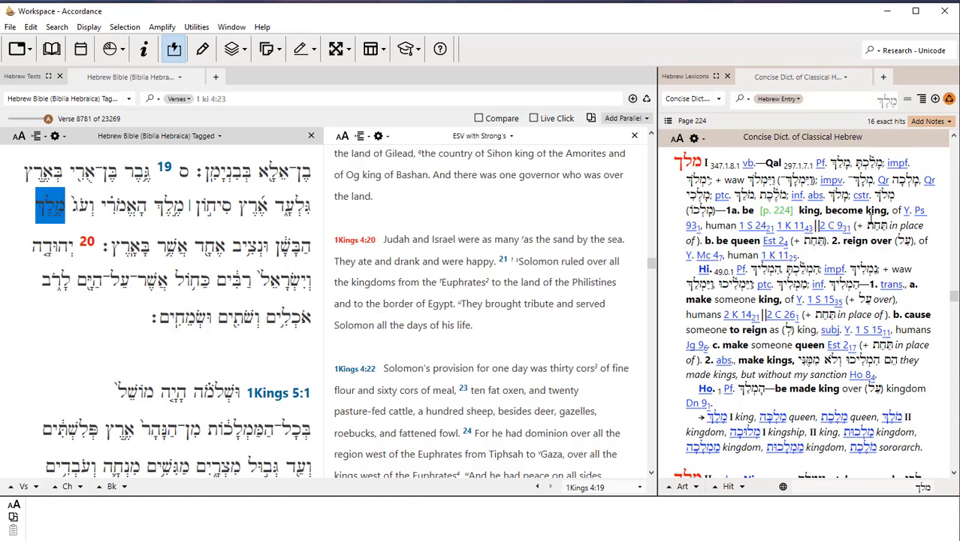
mouse_move(53, 214)
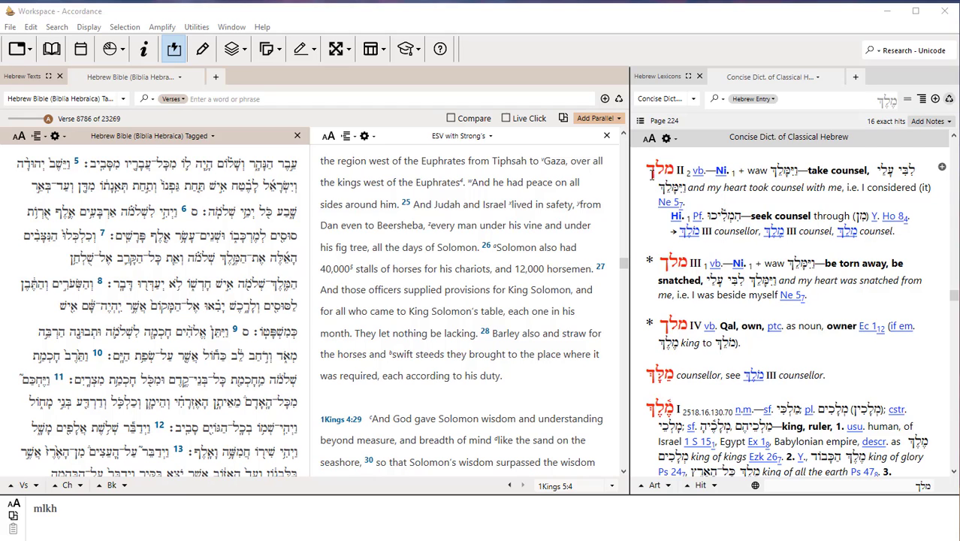
scroll(652, 173, down, 6)
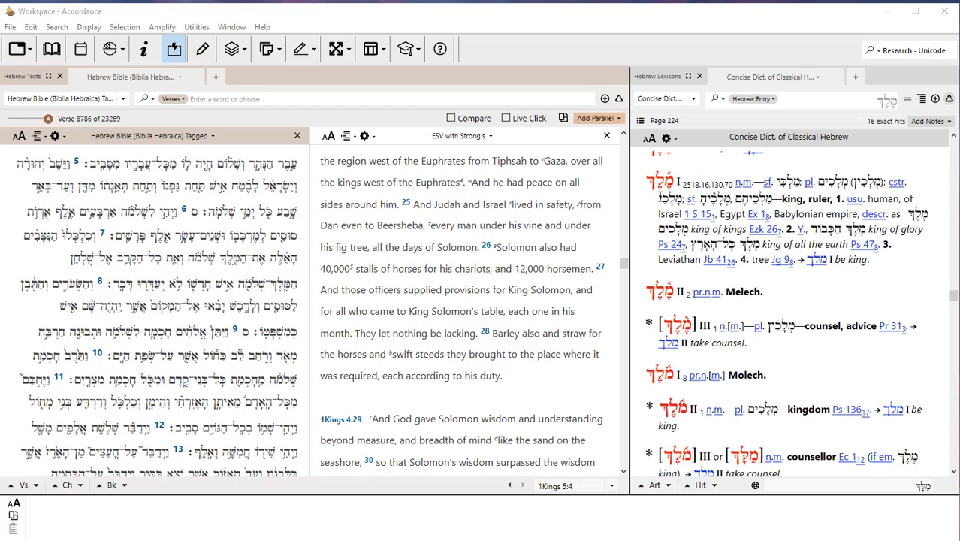
scroll(660, 198, down, 3)
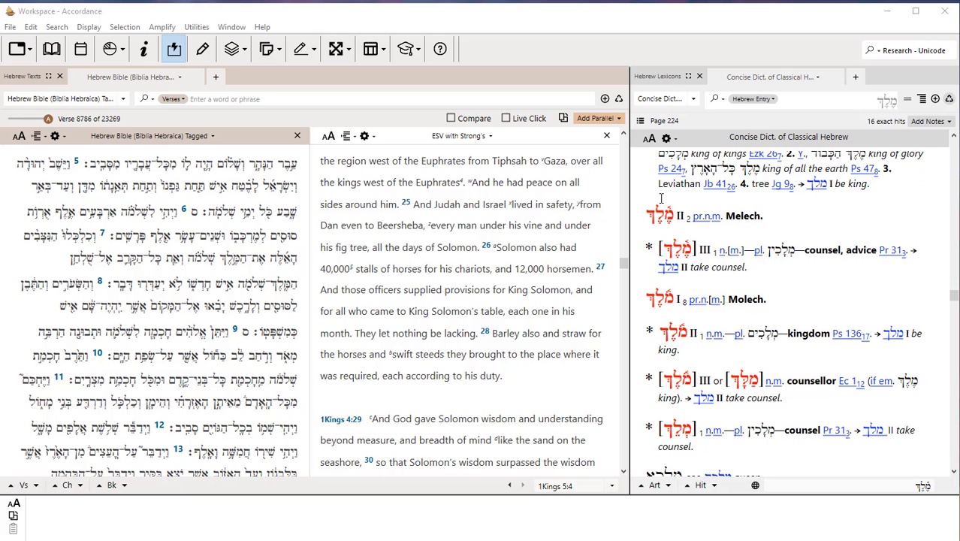
scroll(661, 199, up, 3)
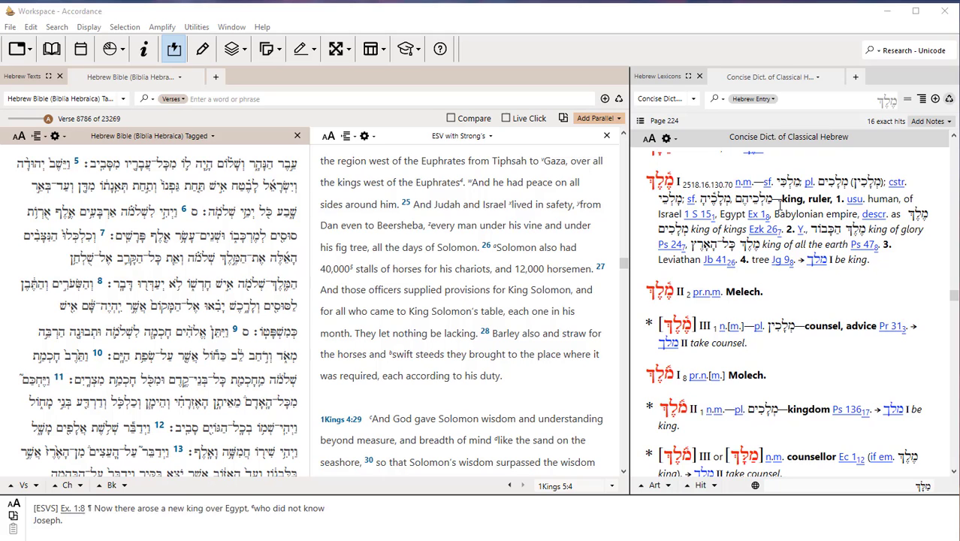
scroll(806, 261, up, 5)
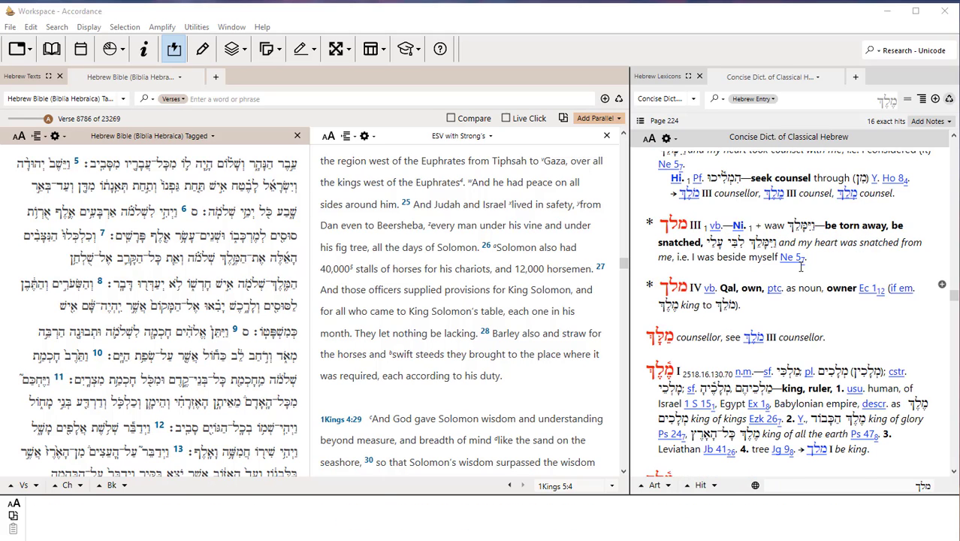
scroll(800, 265, up, 1)
scroll(800, 265, up, 1)
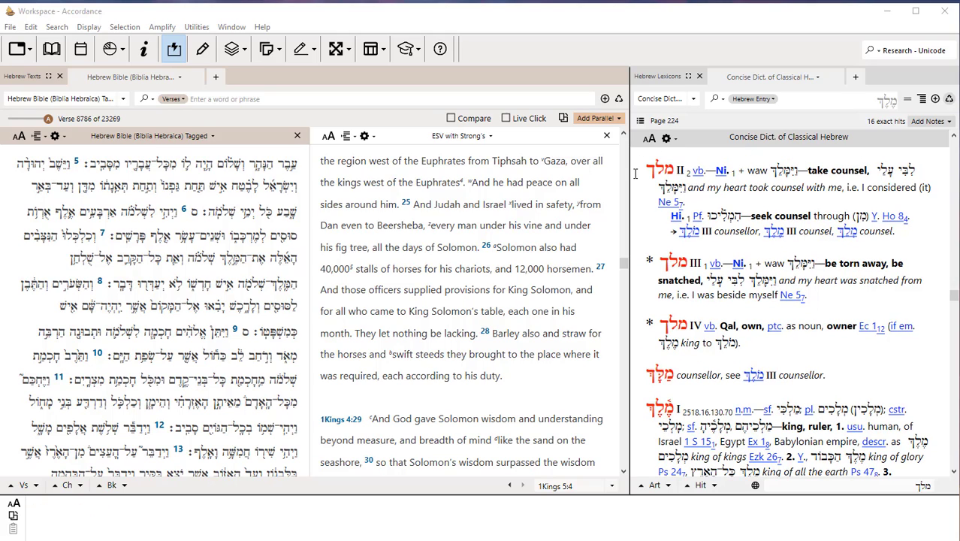
mouse_move(677, 201)
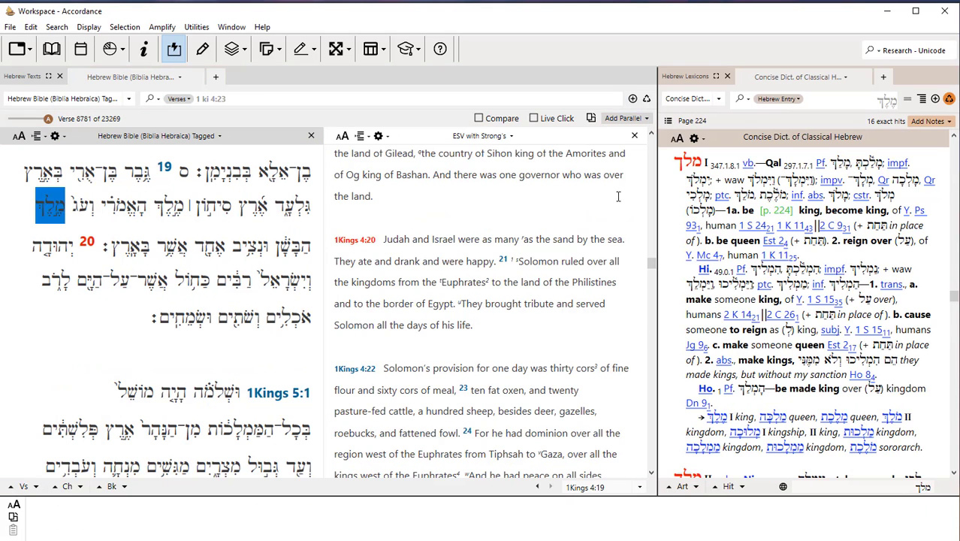
Close the ESV parallel beside the Hebrew Bible, open ESV with Strong's in its own tab, and close its info pane.
click(635, 138)
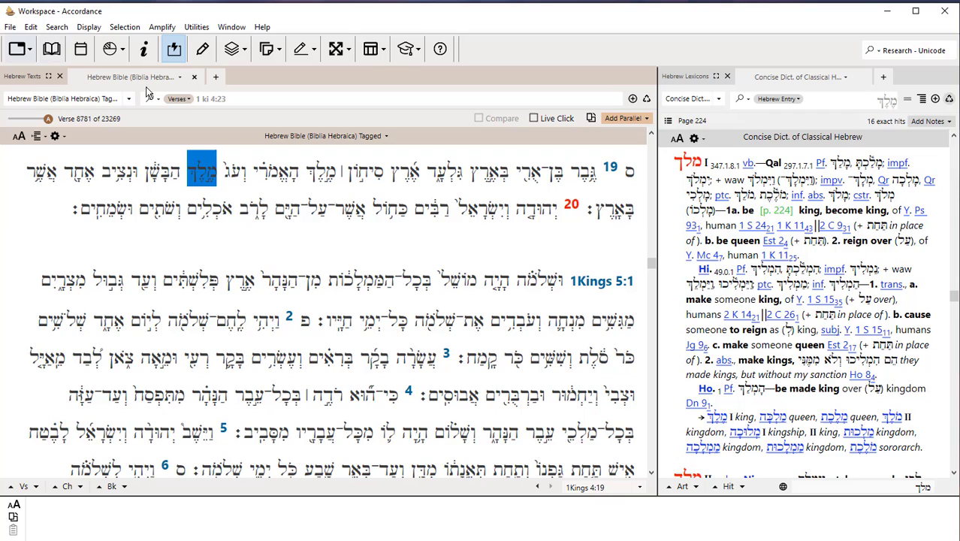
click(215, 79)
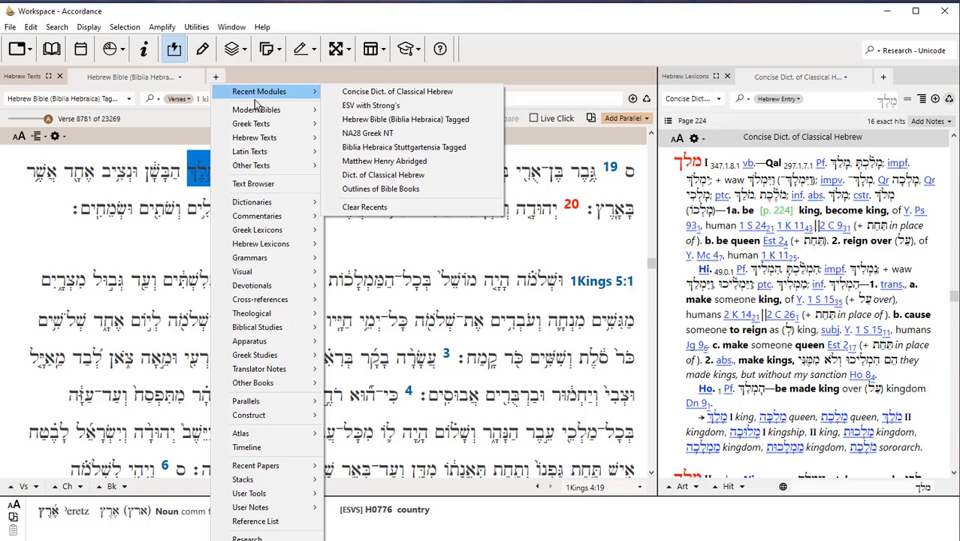
mouse_move(258, 116)
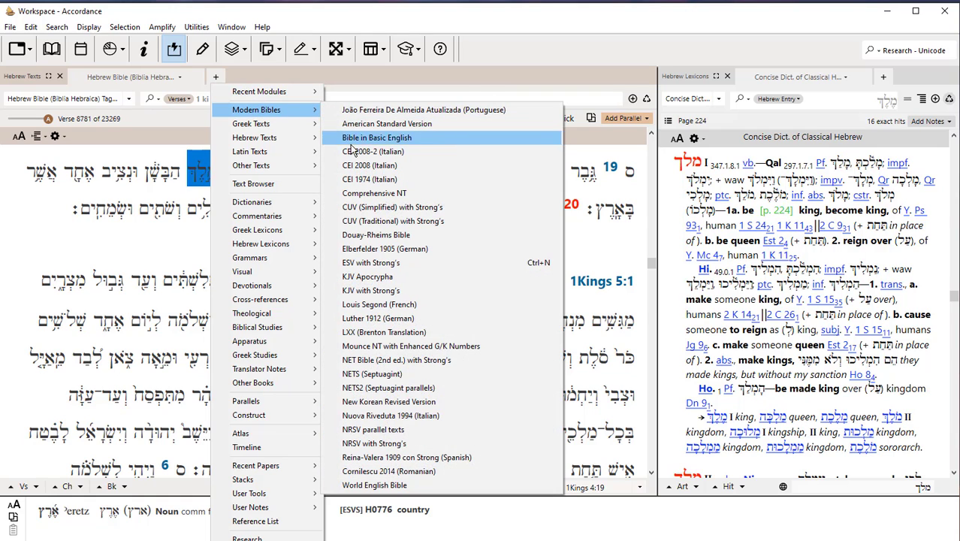
click(367, 263)
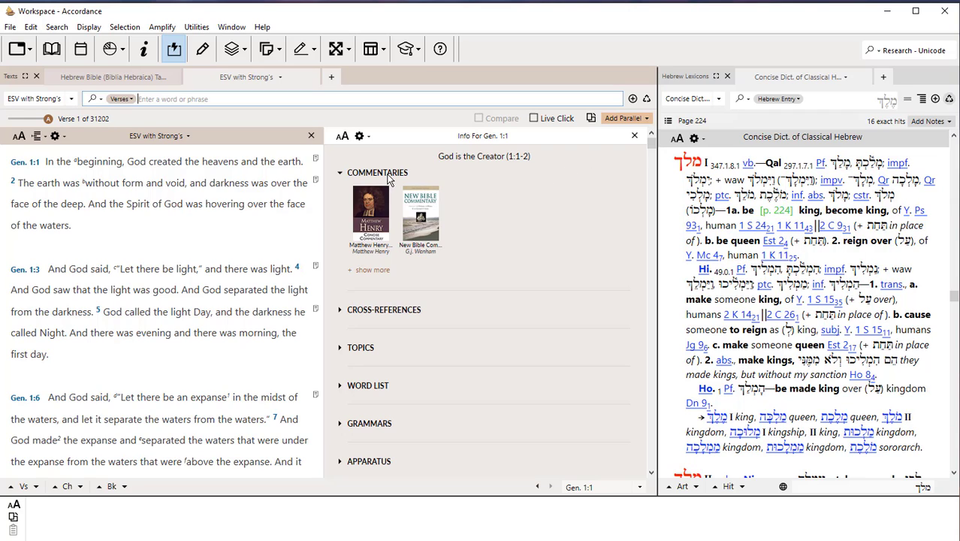
click(634, 139)
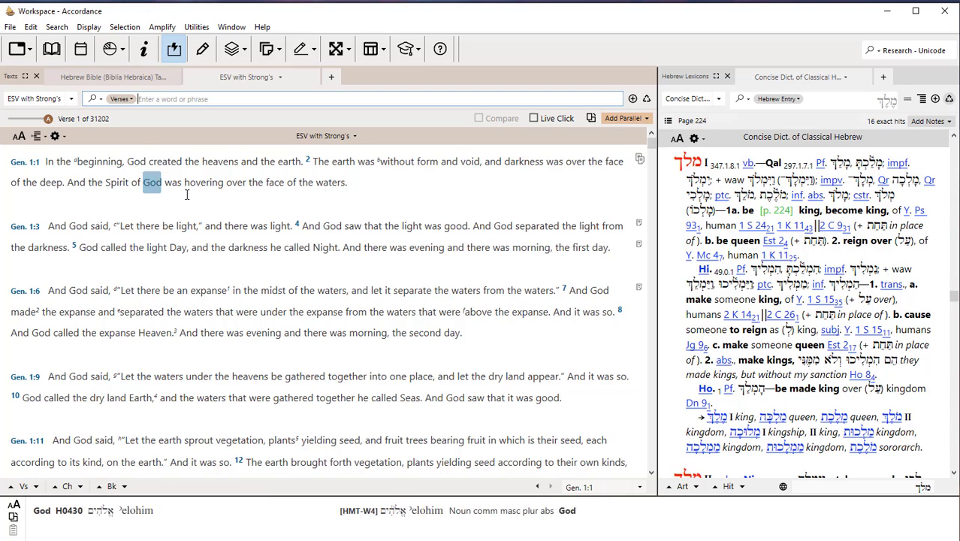
Browse Genesis 1 in the ESV, compare the ESV and Hebrew Bible tabs, and return to the Hebrew Bible.
scroll(214, 206, down, 4)
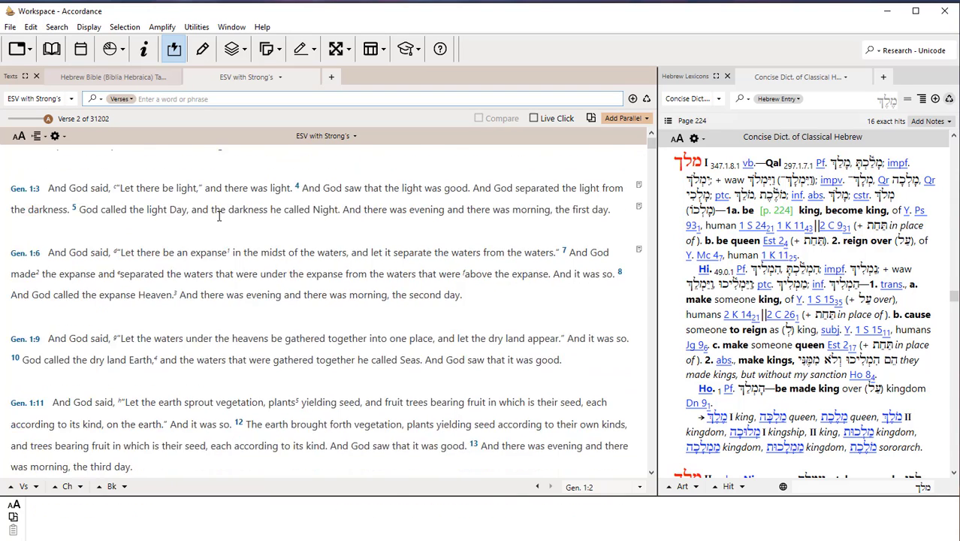
scroll(207, 206, up, 3)
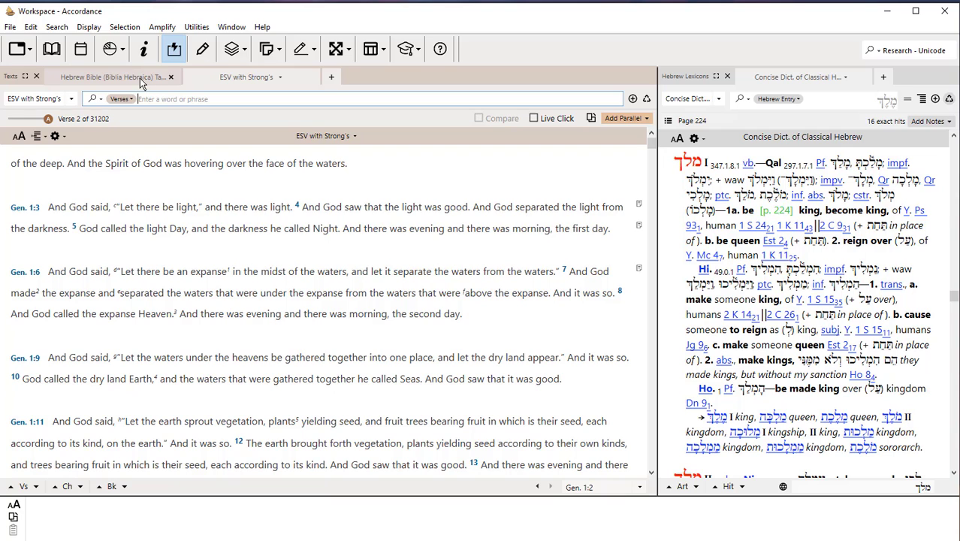
click(140, 78)
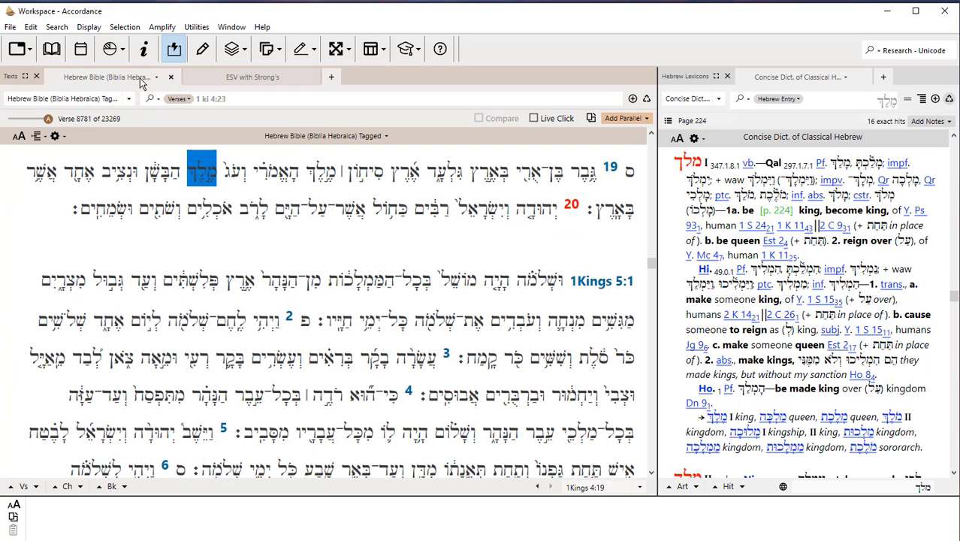
click(245, 75)
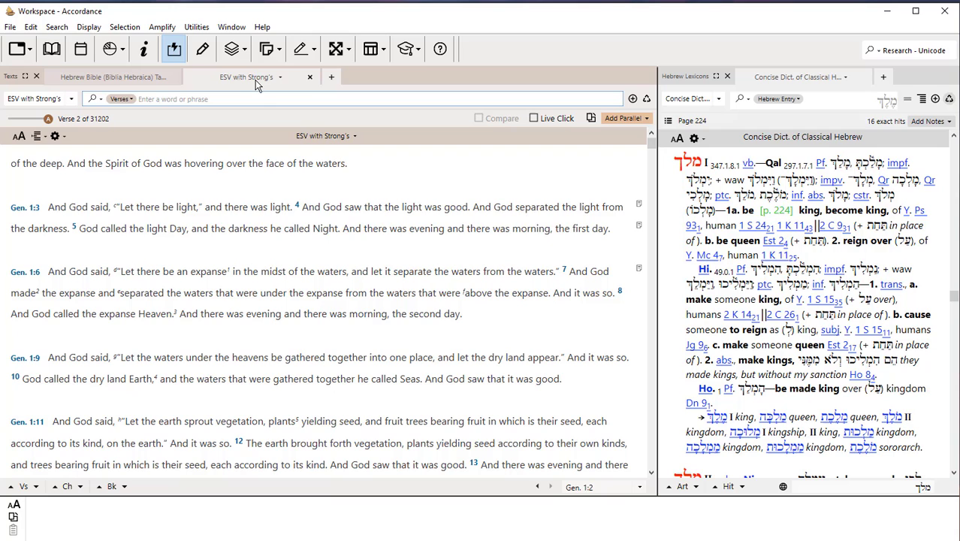
click(123, 79)
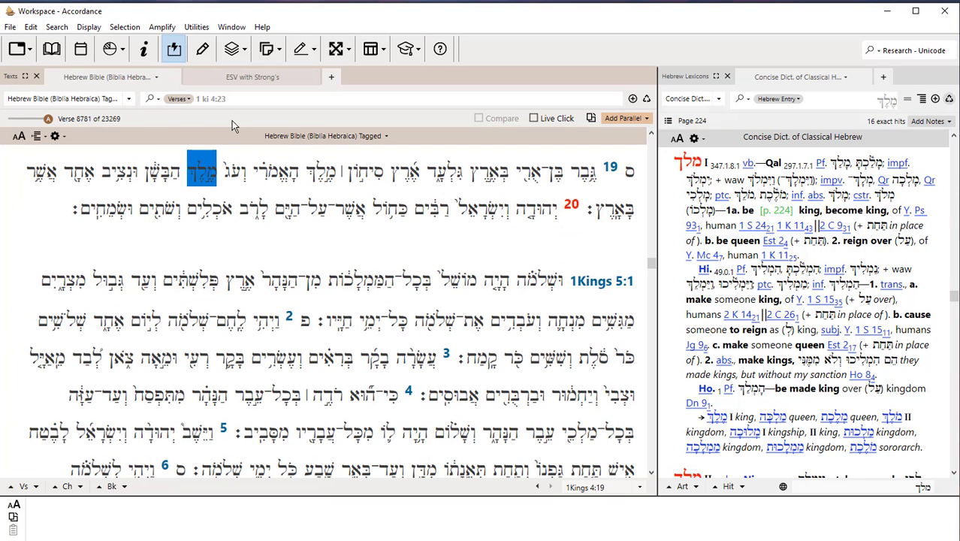
Add ESV with Strong's again as a parallel to the Hebrew Bible, and look up the Hebrew word for "son" in 1 Kings 4:19.
click(628, 122)
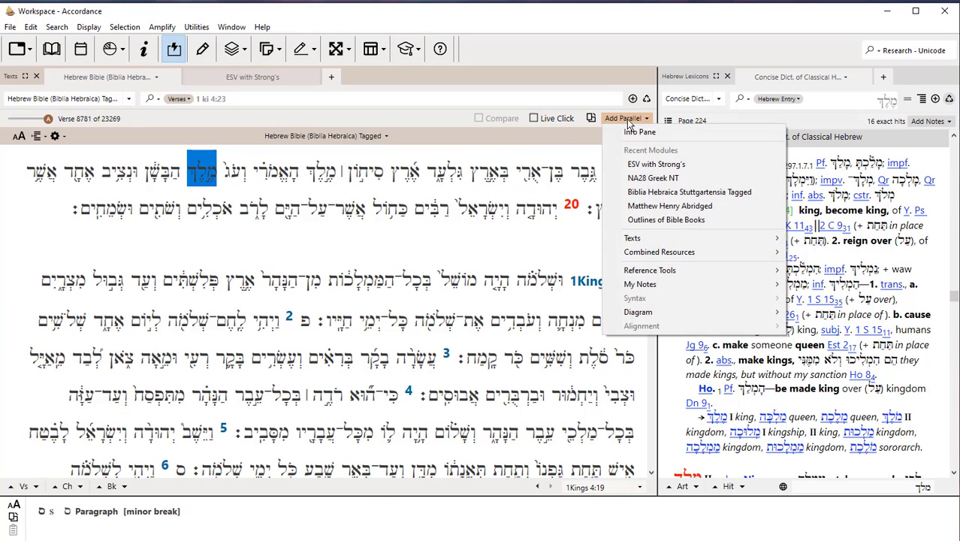
click(647, 167)
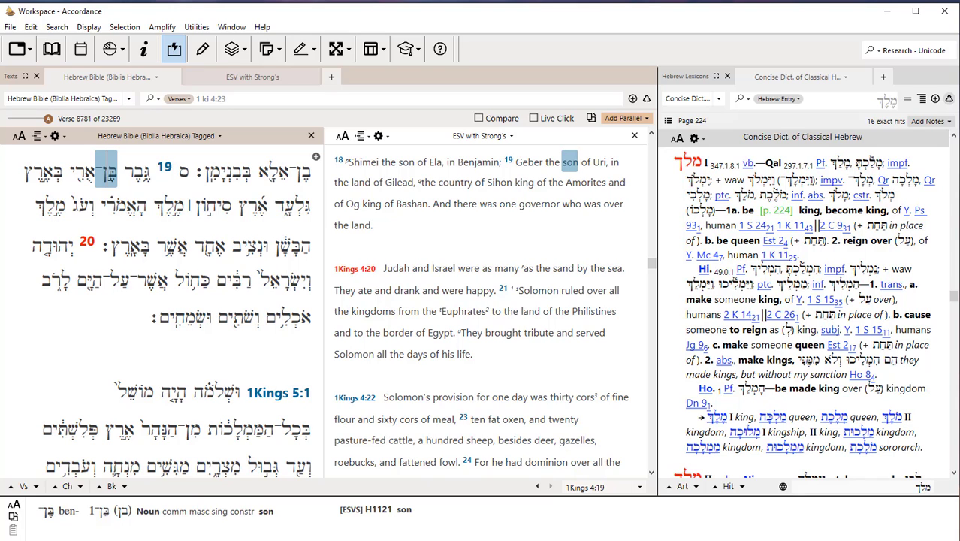
double_click(109, 174)
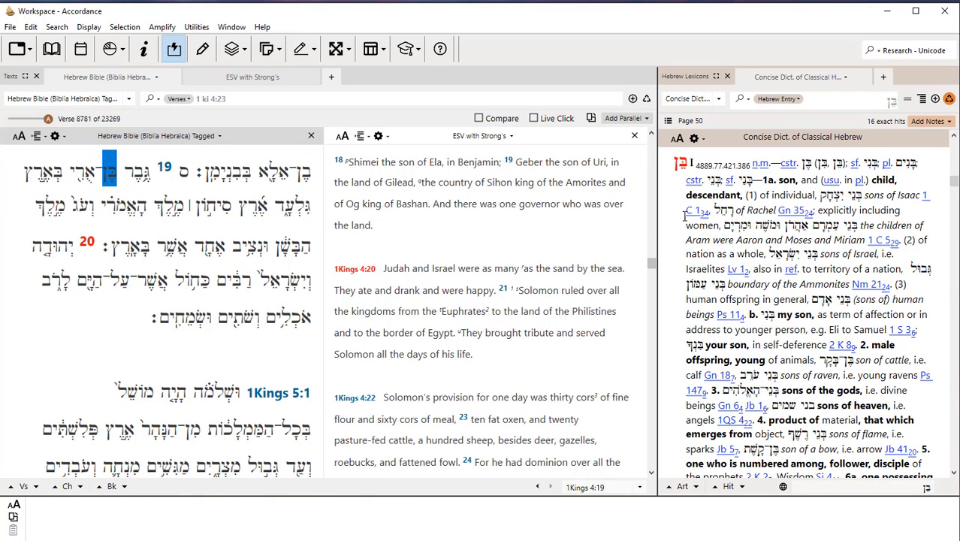